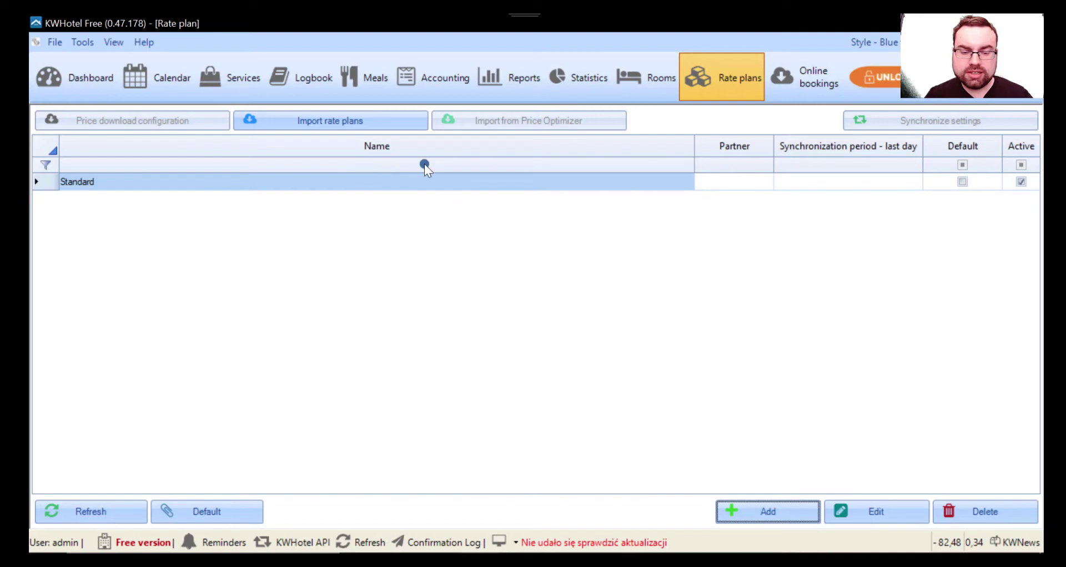
Delete the existing Standard rate plan from the rate plan list.
{"action": "left_click", "coordinate": [982, 514]}
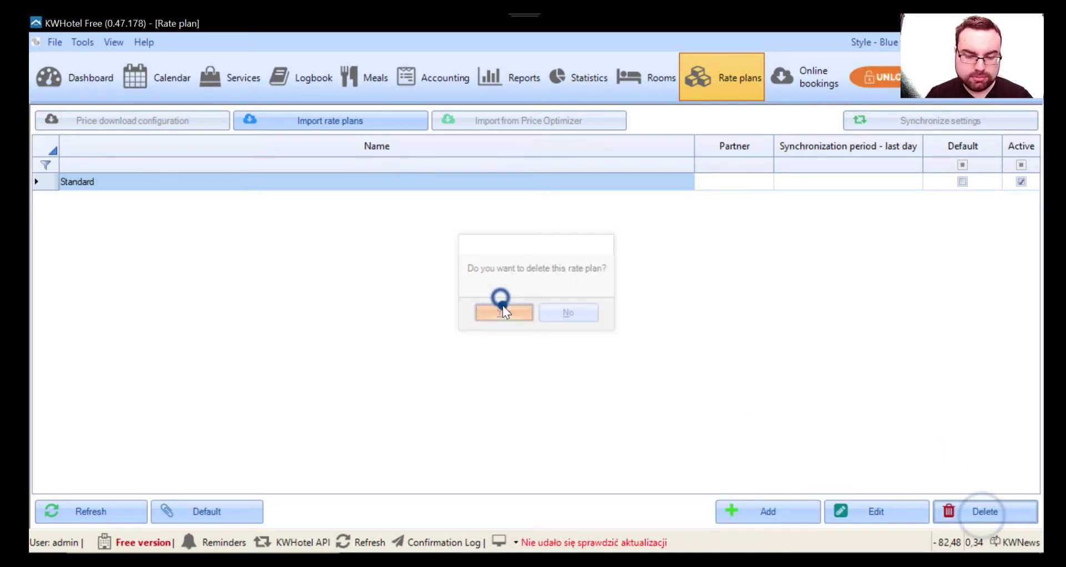
{"action": "left_click", "coordinate": [502, 307]}
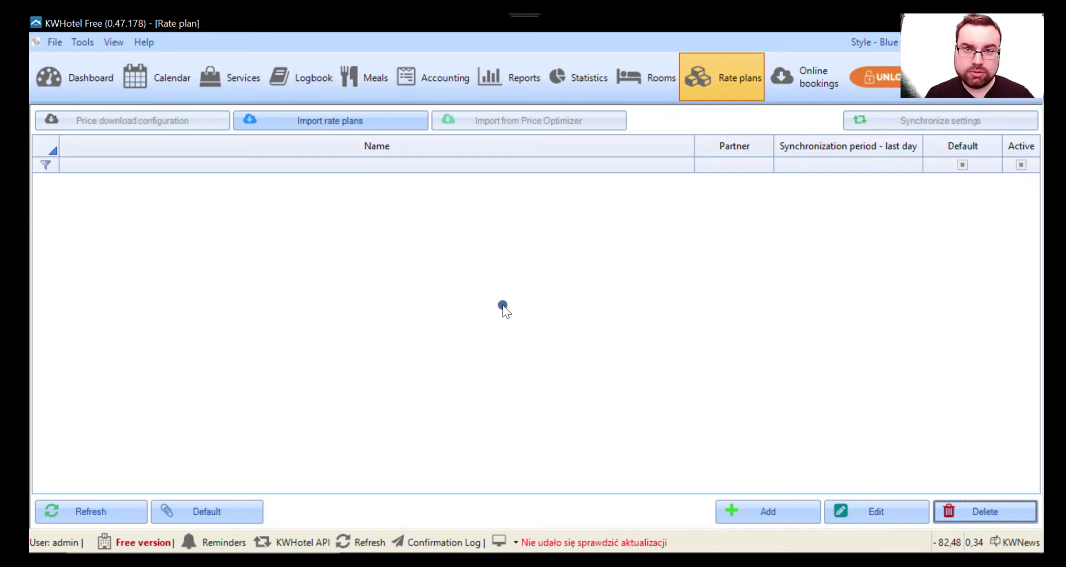
Create a new base rate plan named Standard in the rate plan wizard, without any meals or restrictions.
{"action": "left_click", "coordinate": [771, 515]}
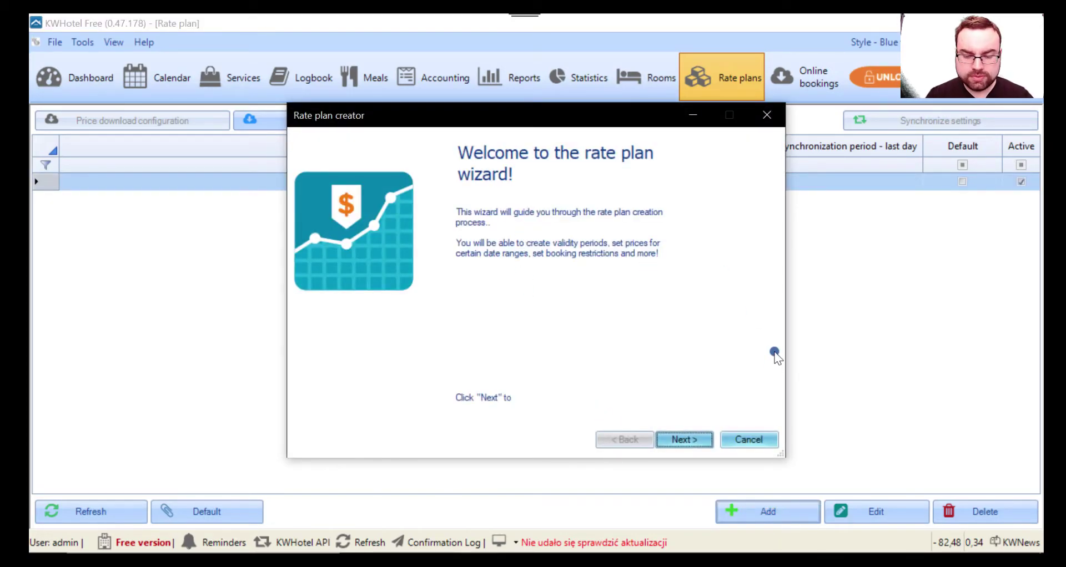
{"action": "left_click", "coordinate": [684, 439]}
{"action": "left_click", "coordinate": [422, 232]}
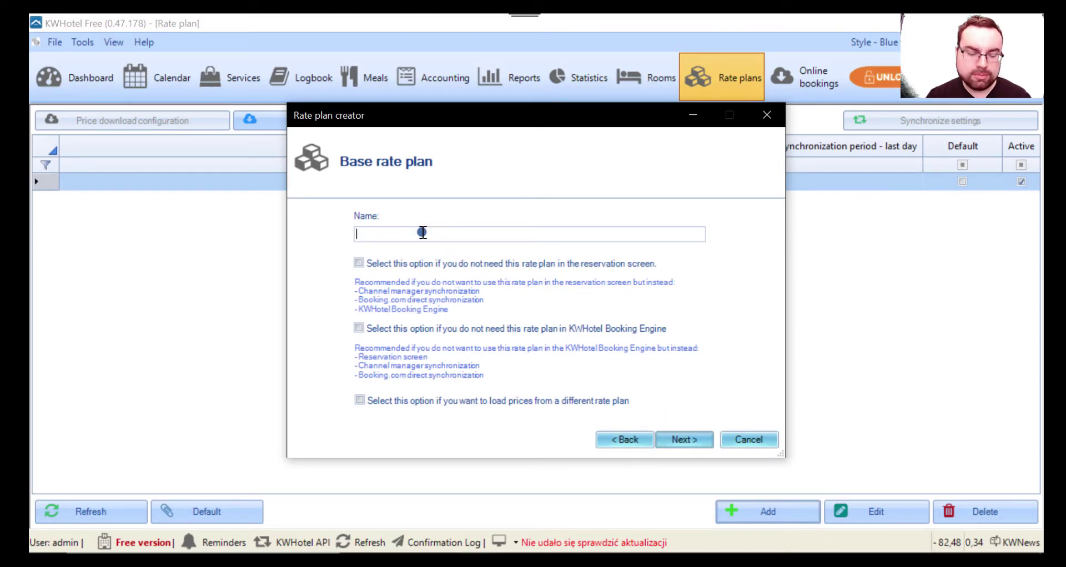
{"action": "type", "text": "Standard"}
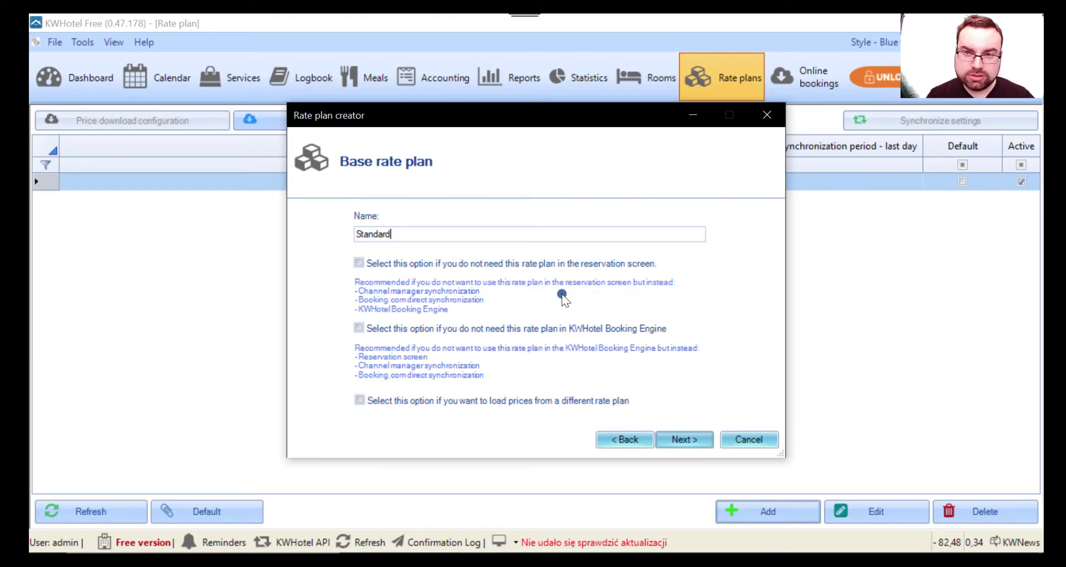
{"action": "left_click", "coordinate": [687, 442]}
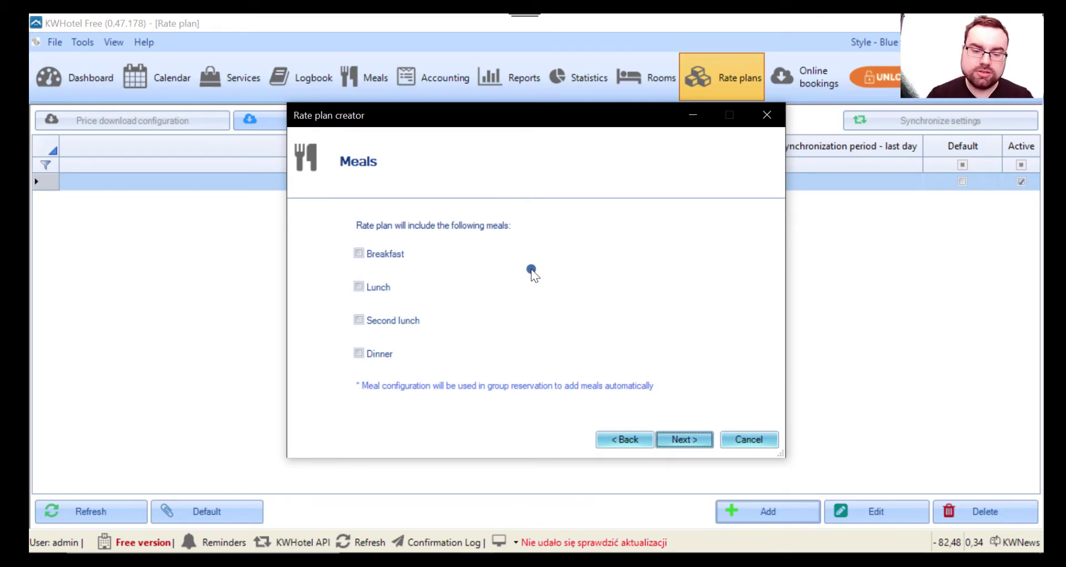
{"action": "left_click", "coordinate": [691, 436]}
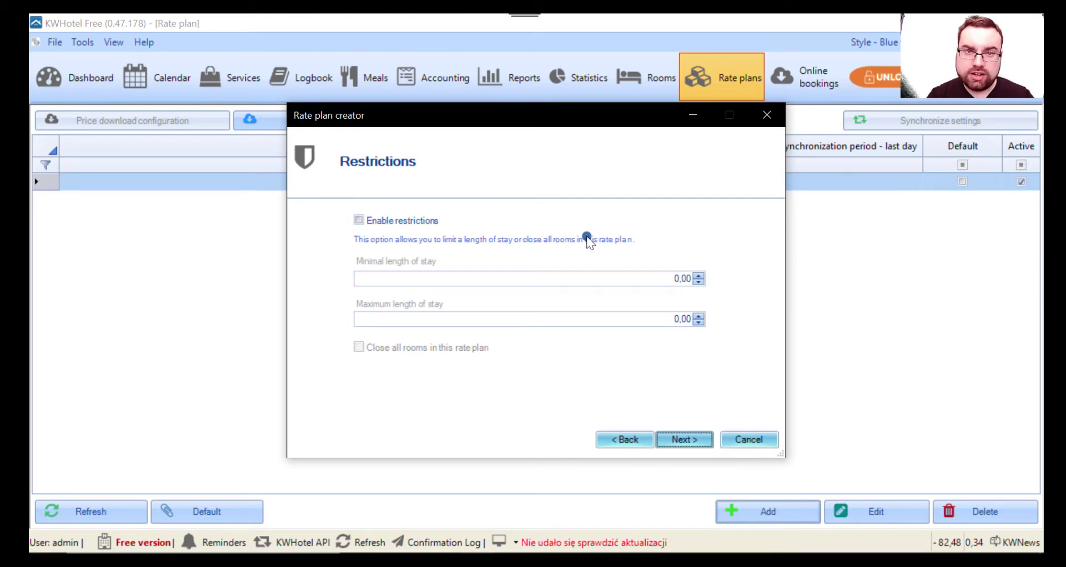
{"action": "left_click", "coordinate": [682, 440]}
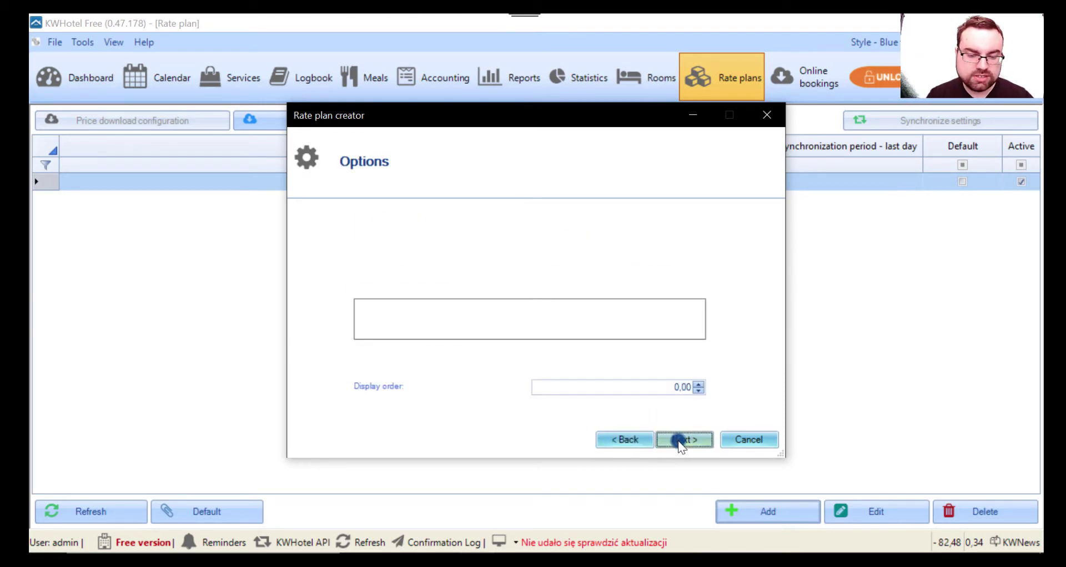
Set the rate plan's tax to 0 and its reservation border color to bright red, keeping the default display order.
{"action": "left_click", "coordinate": [657, 236]}
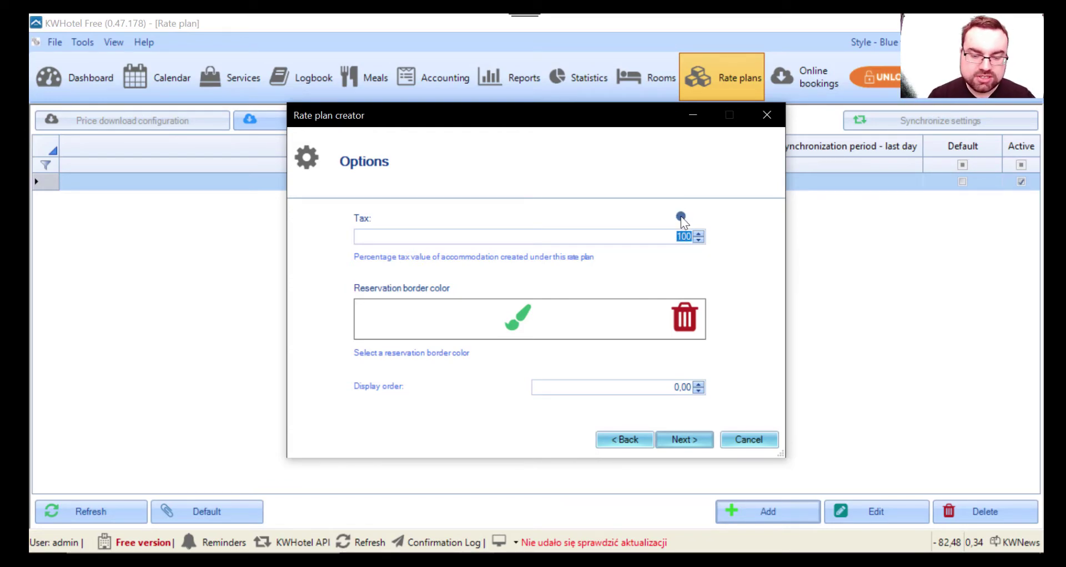
{"action": "key", "text": "BackSpace"}
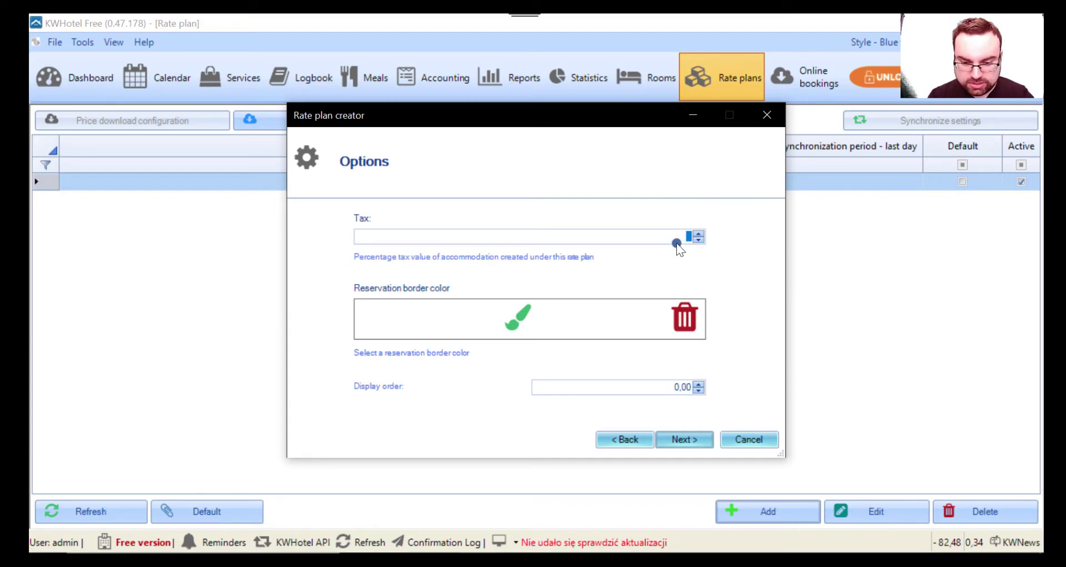
{"action": "left_click", "coordinate": [713, 244]}
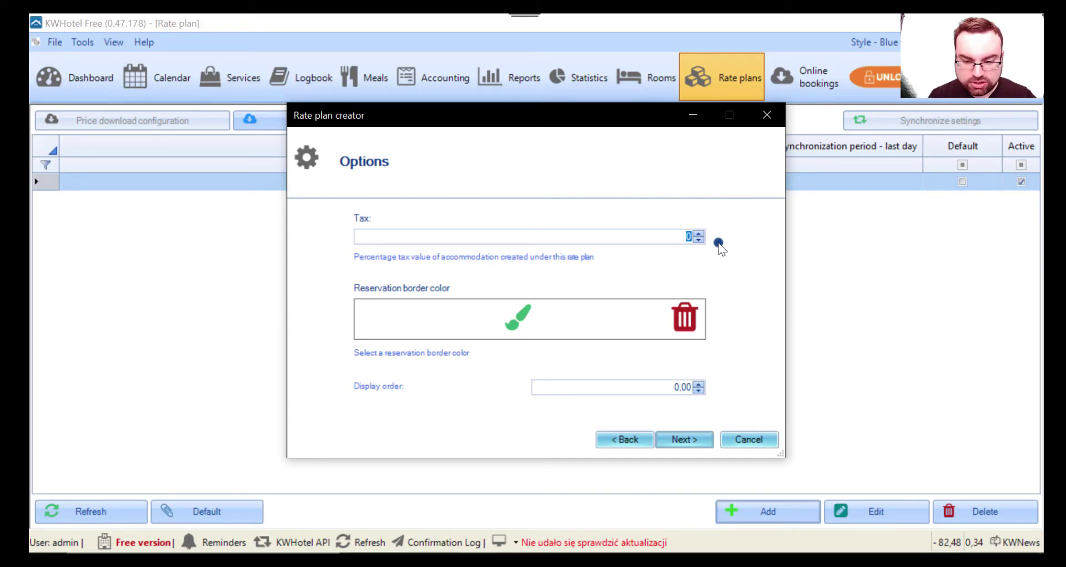
{"action": "left_click", "coordinate": [527, 315]}
{"action": "left_click", "coordinate": [465, 172]}
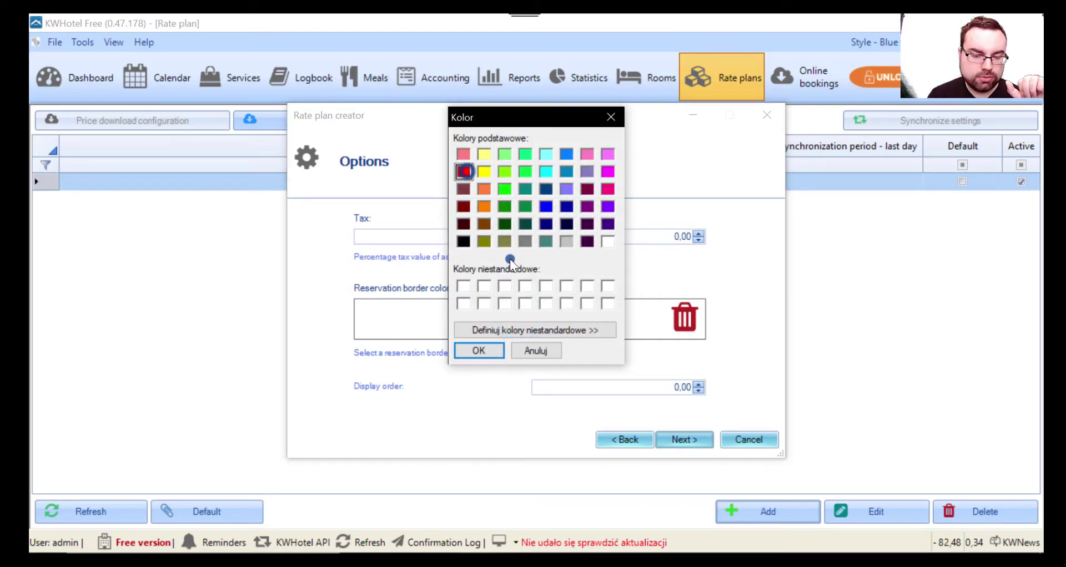
{"action": "left_click", "coordinate": [537, 330]}
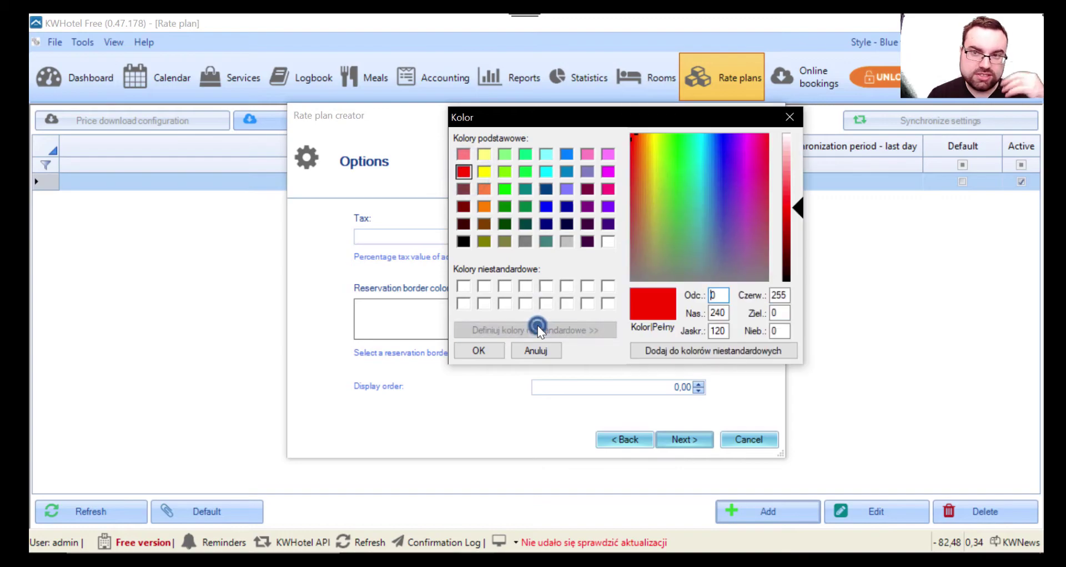
{"action": "left_click", "coordinate": [475, 353]}
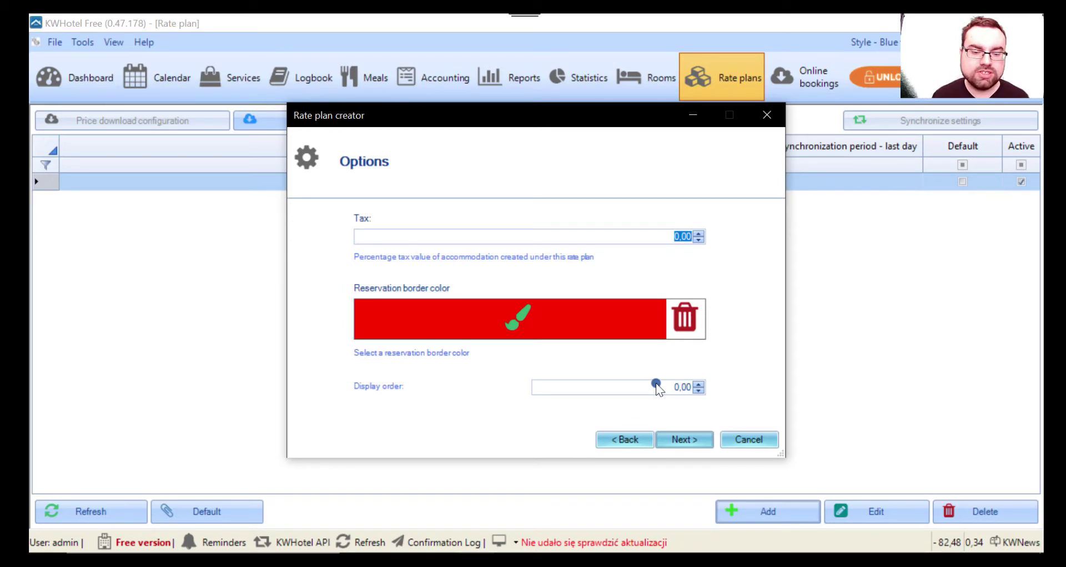
{"action": "left_click", "coordinate": [690, 438]}
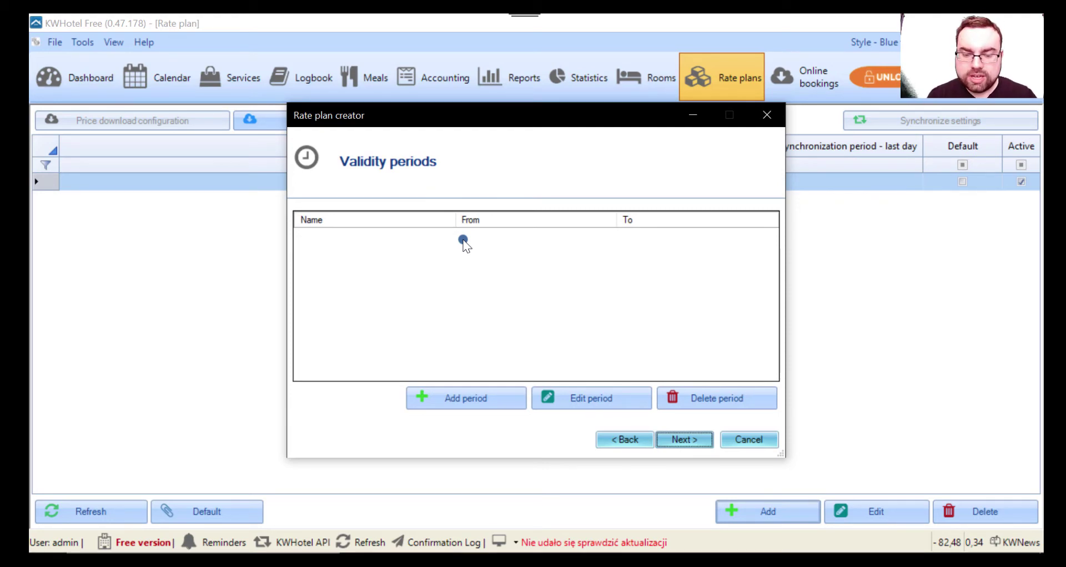
Add an unnamed validity period from 6 May 2021 to 31 May 2022 to the rate plan and save it.
{"action": "left_click", "coordinate": [446, 385]}
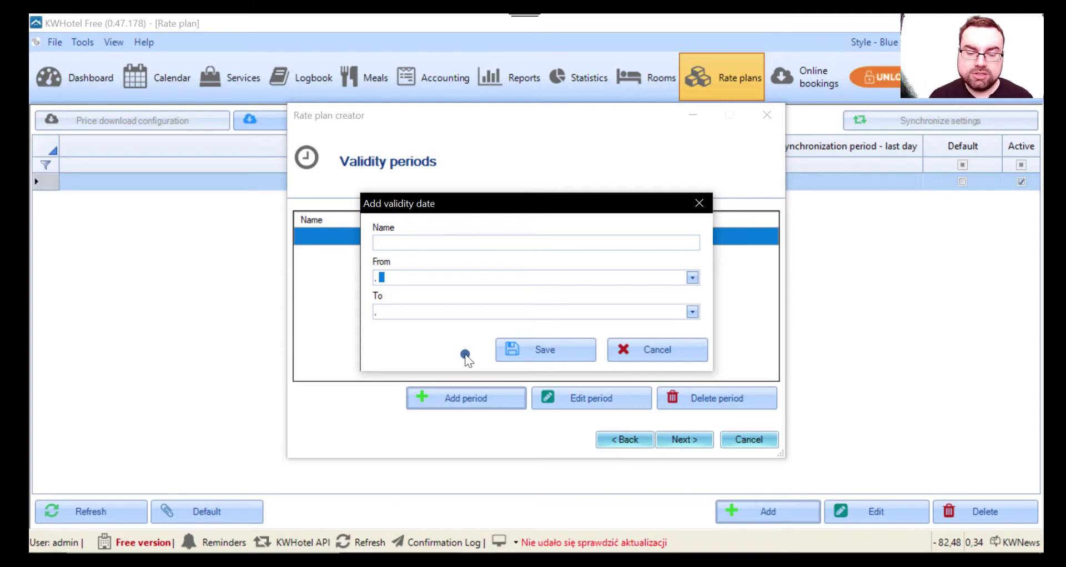
{"action": "left_click", "coordinate": [467, 245]}
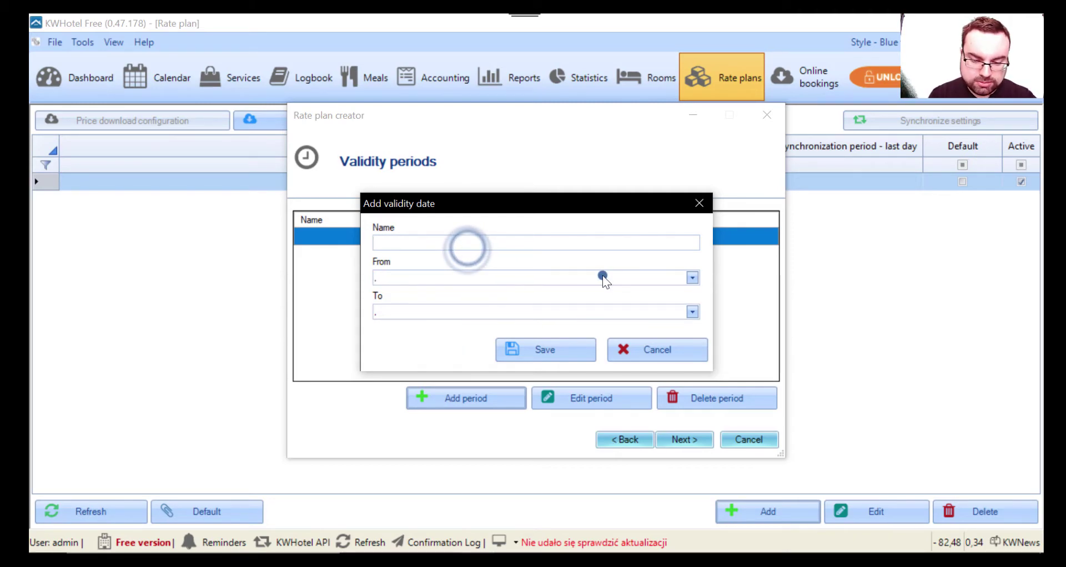
{"action": "left_click", "coordinate": [690, 276]}
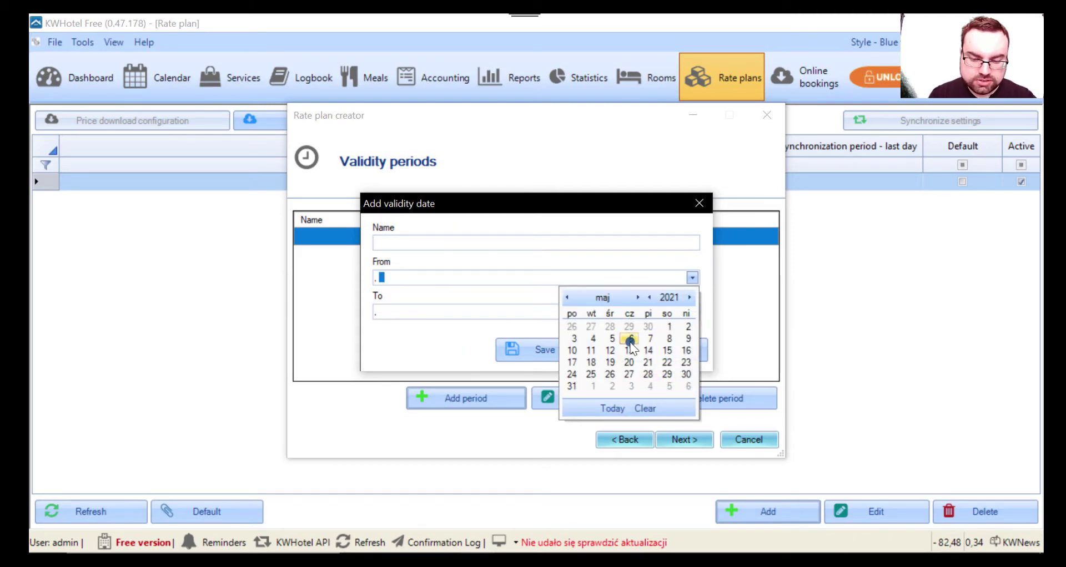
{"action": "left_click", "coordinate": [631, 336]}
{"action": "left_click", "coordinate": [692, 311]}
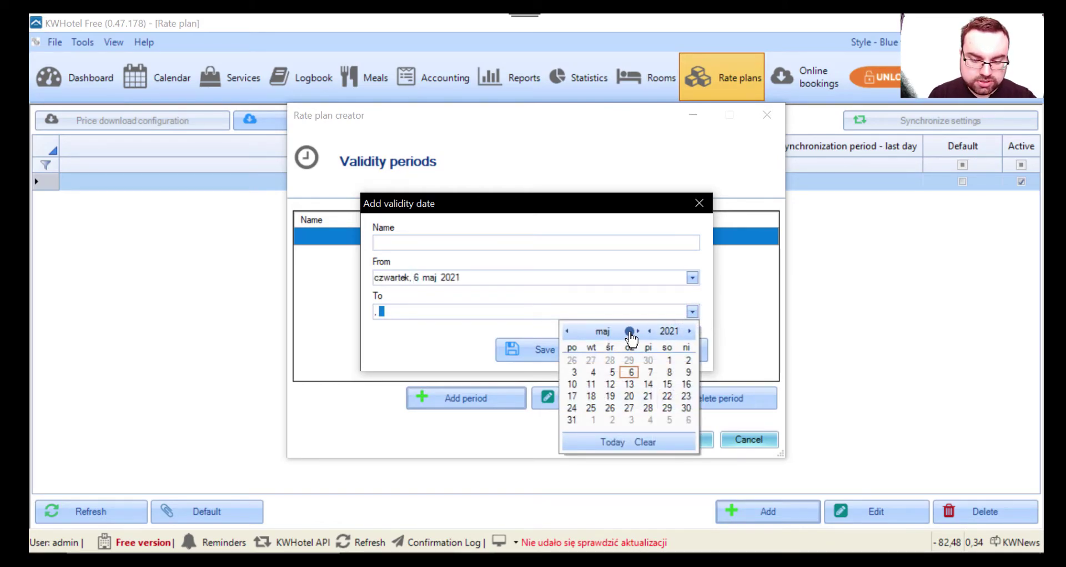
{"action": "left_click", "coordinate": [688, 331]}
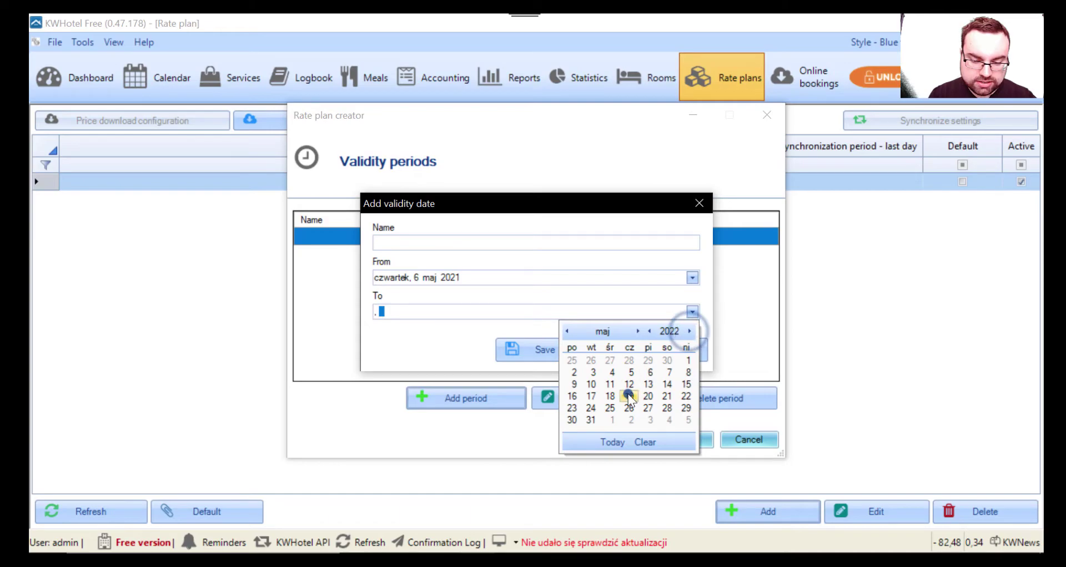
{"action": "left_click", "coordinate": [592, 418]}
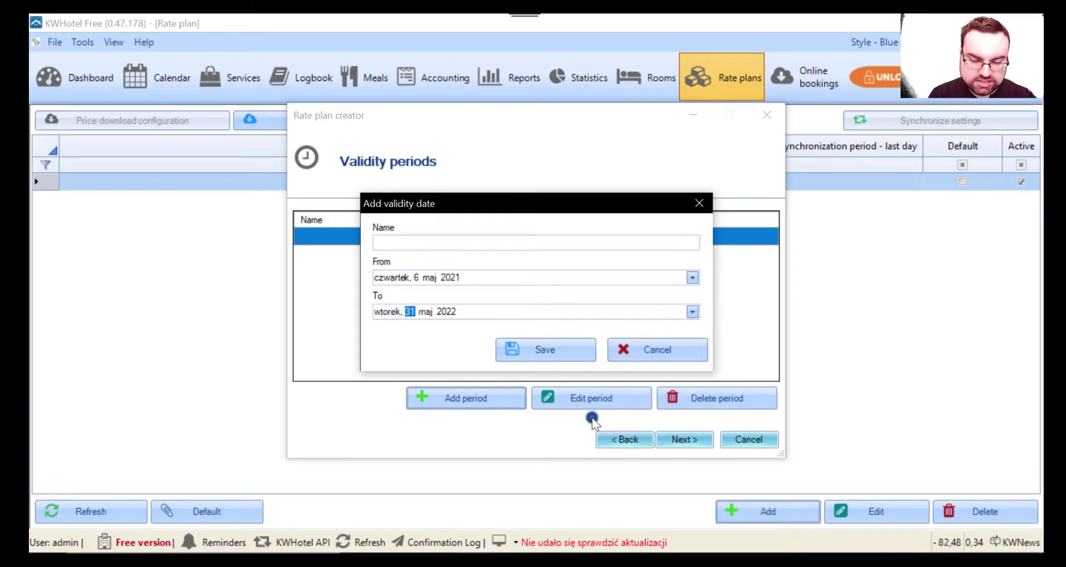
{"action": "left_click", "coordinate": [570, 356]}
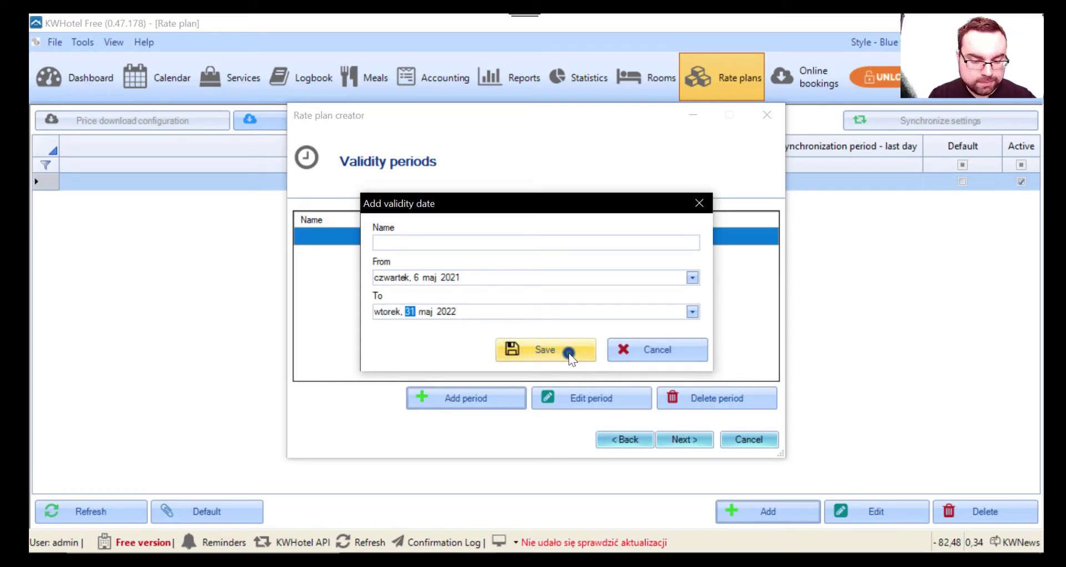
Finish the rate plan wizard with the option to continue modifying this rate plan, and open its price settings.
{"action": "left_click", "coordinate": [689, 439]}
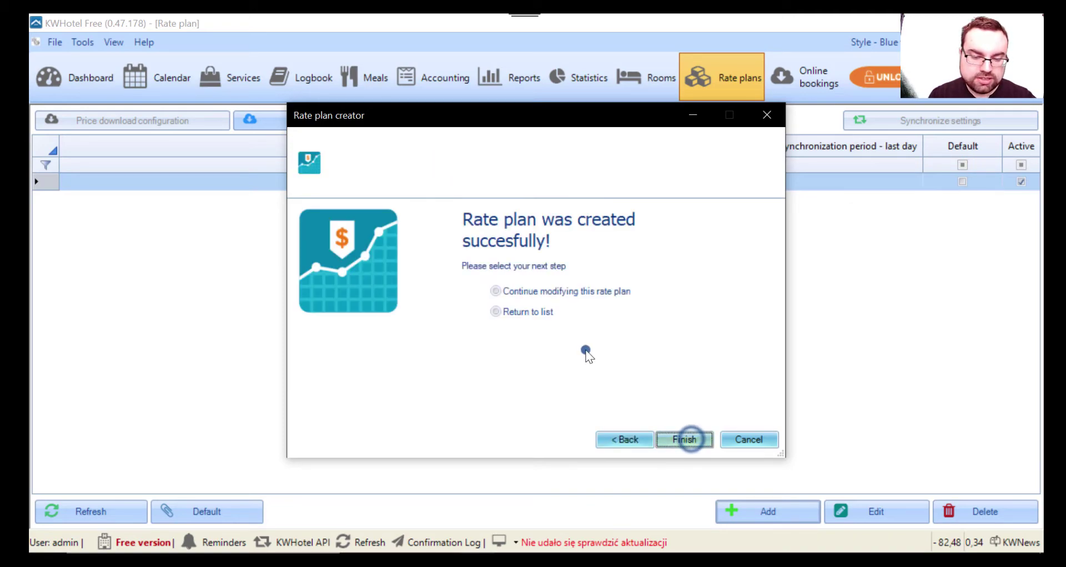
{"action": "left_click", "coordinate": [579, 293]}
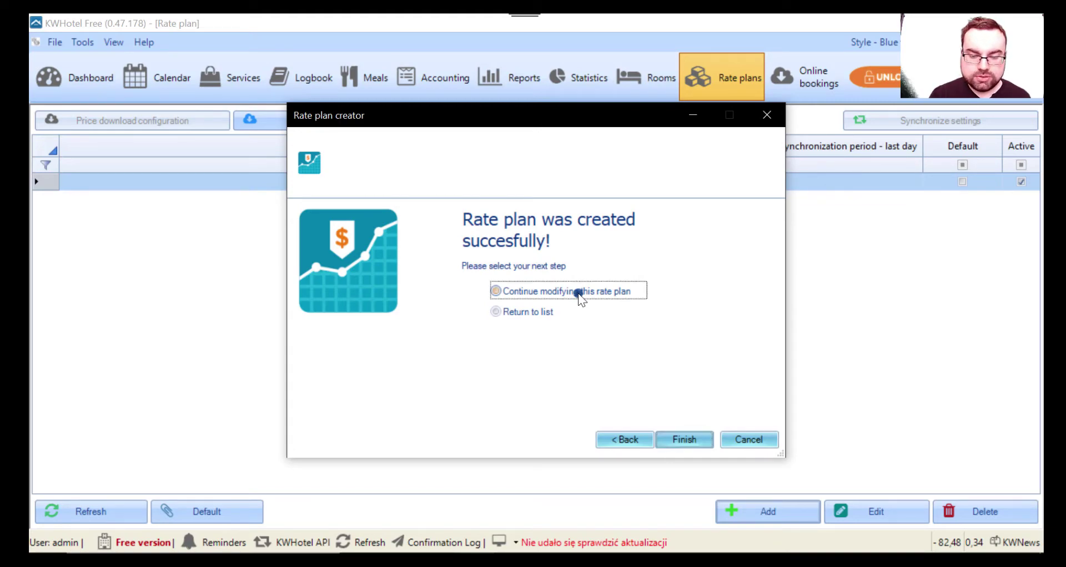
{"action": "left_click", "coordinate": [700, 443]}
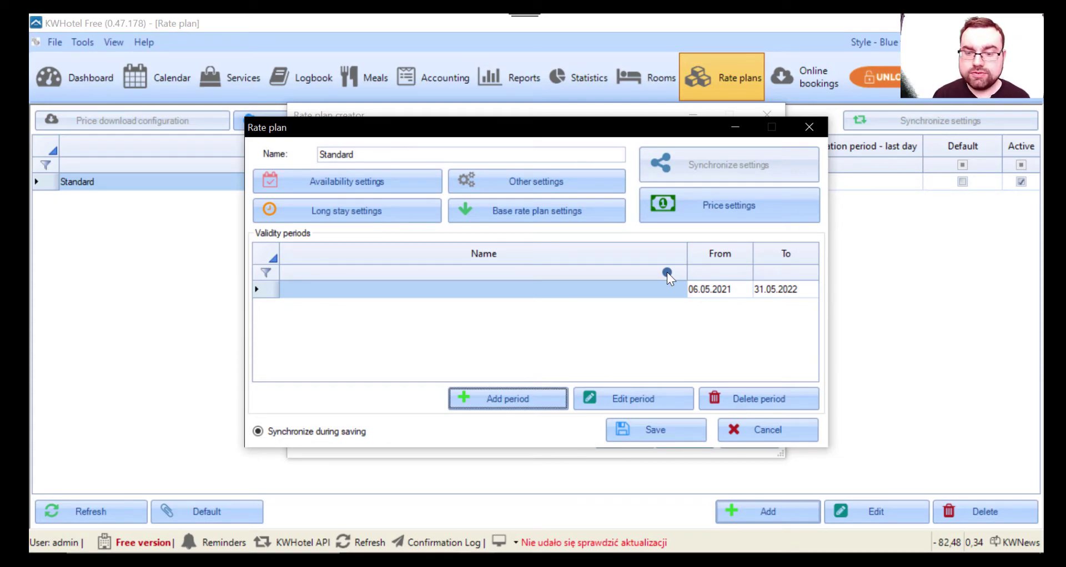
{"action": "left_click", "coordinate": [726, 200]}
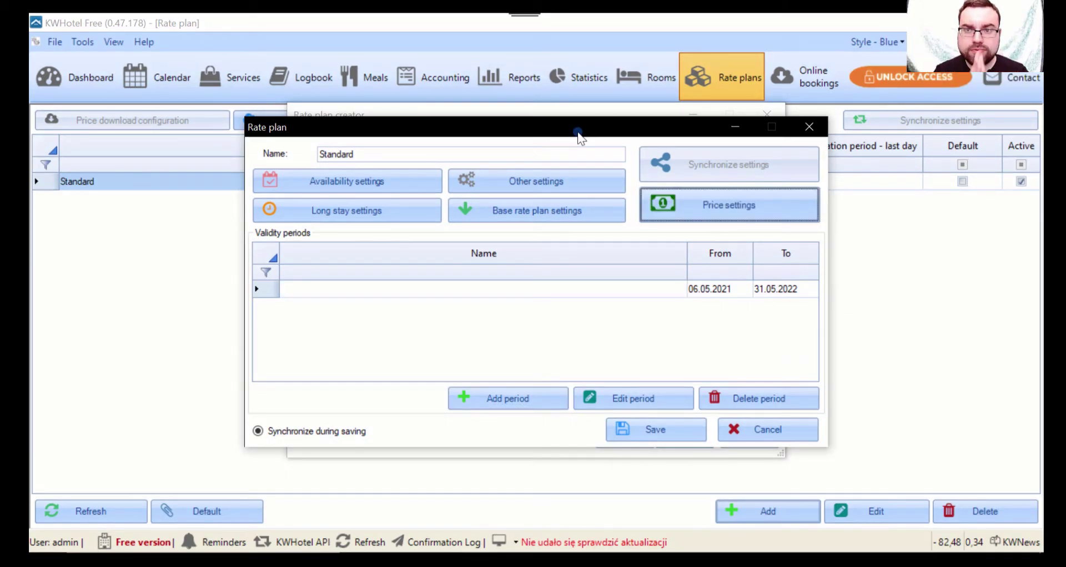
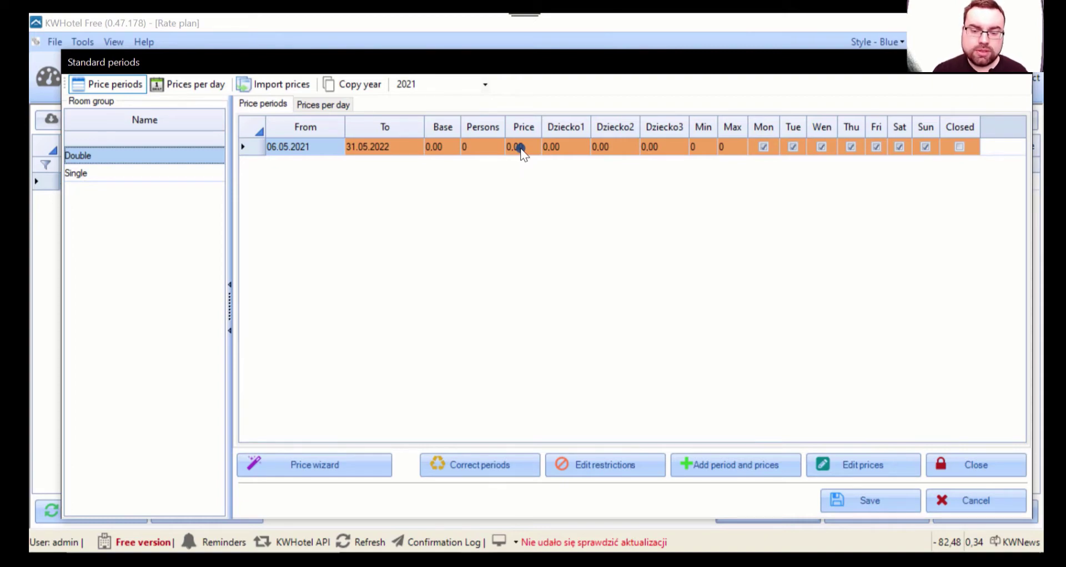
{"action": "left_click", "coordinate": [551, 150]}
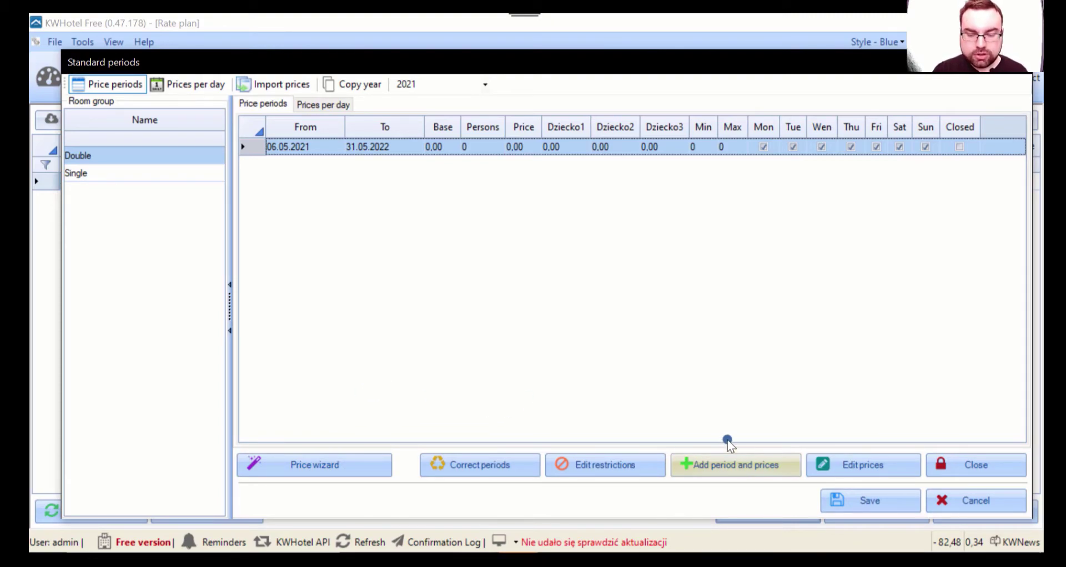
{"action": "left_click", "coordinate": [735, 467]}
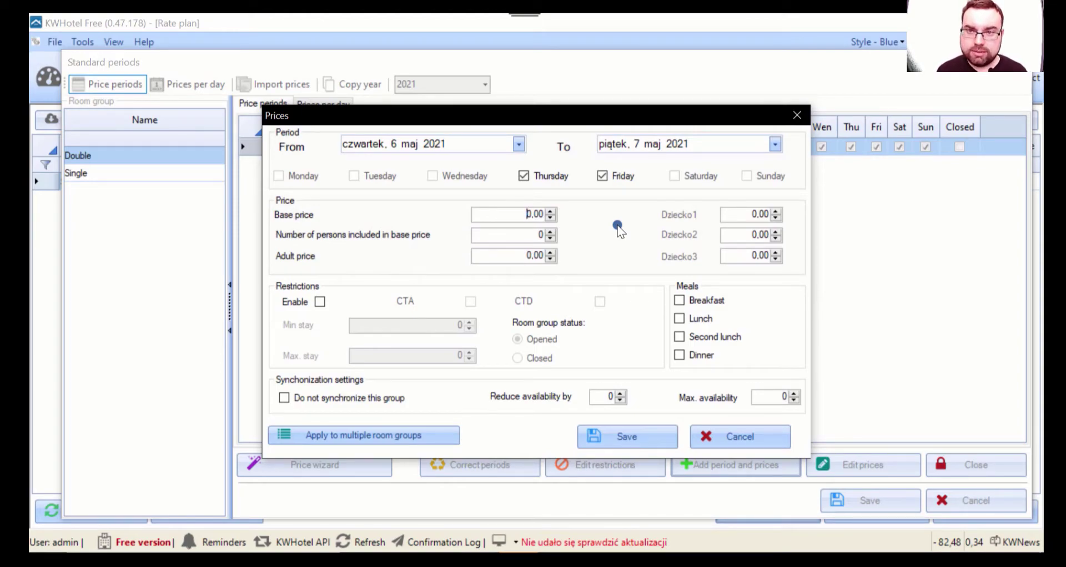
{"action": "left_click", "coordinate": [741, 434]}
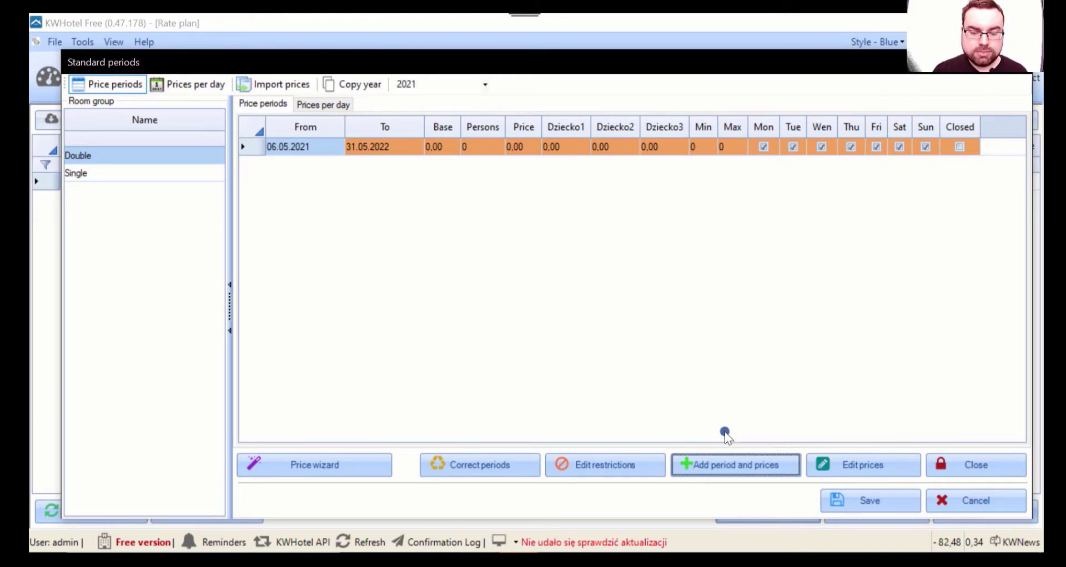
Start the price wizard for the Double room group and set the price period from 06.05.2021 to 31.12.2021.
{"action": "left_click", "coordinate": [312, 460]}
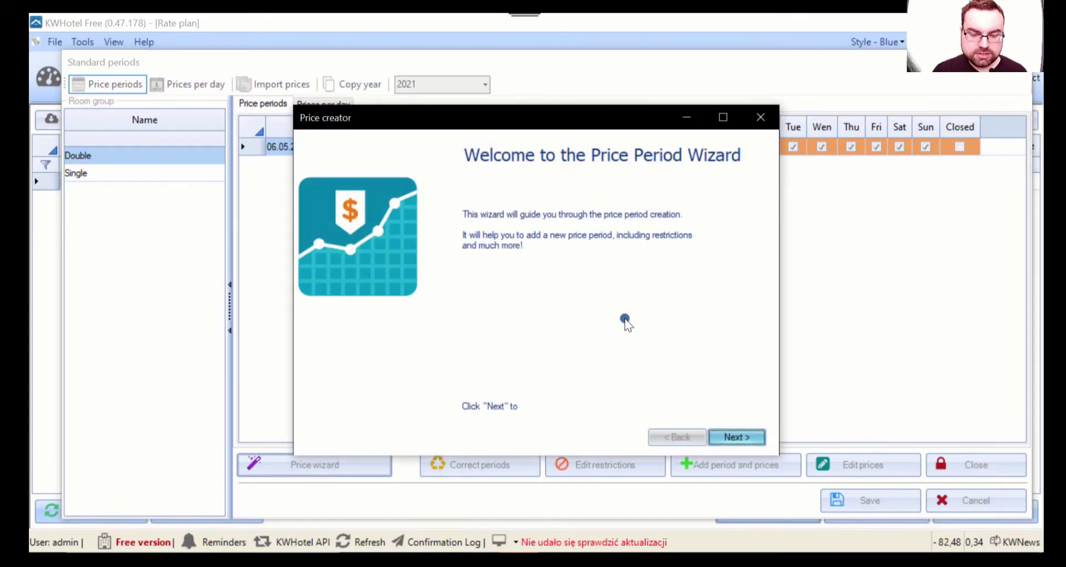
{"action": "left_click", "coordinate": [747, 438]}
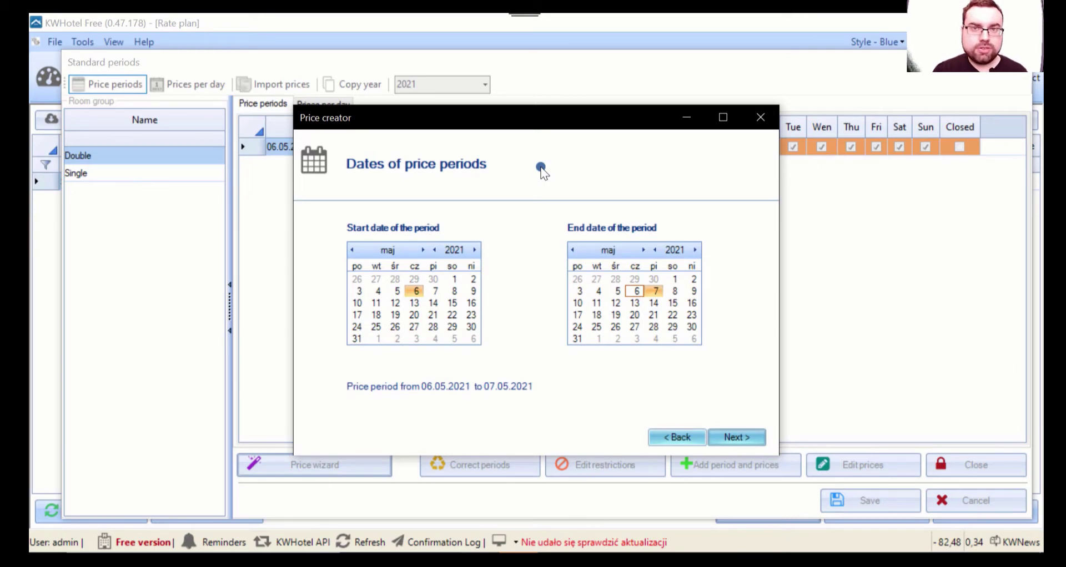
{"action": "left_click", "coordinate": [641, 250]}
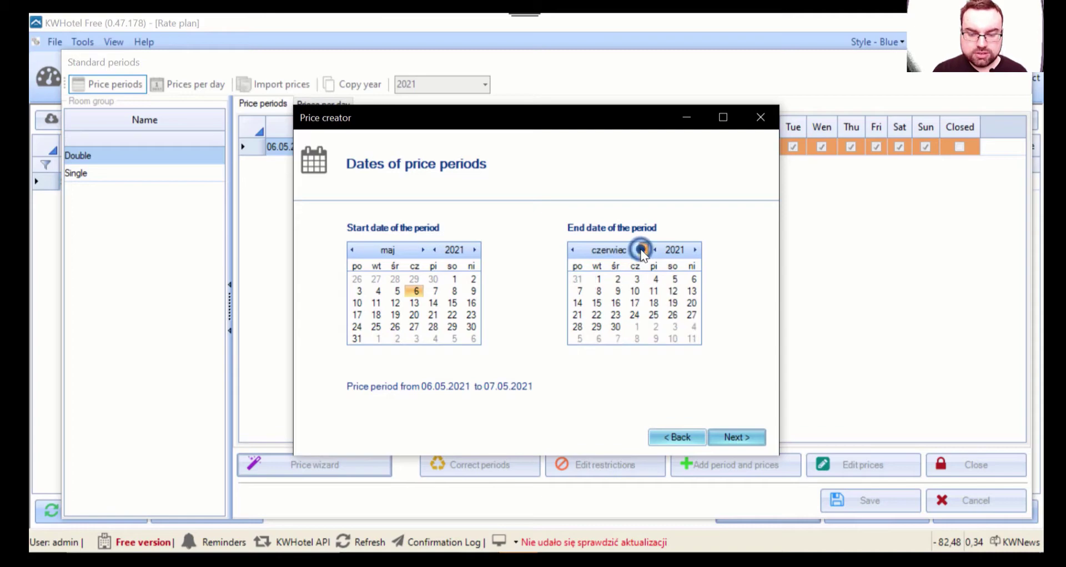
{"action": "left_click", "coordinate": [641, 250]}
{"action": "left_click", "coordinate": [641, 250]}
{"action": "left_click", "coordinate": [641, 250]}
{"action": "left_click", "coordinate": [641, 250]}
{"action": "left_click", "coordinate": [641, 250]}
{"action": "left_click", "coordinate": [641, 250]}
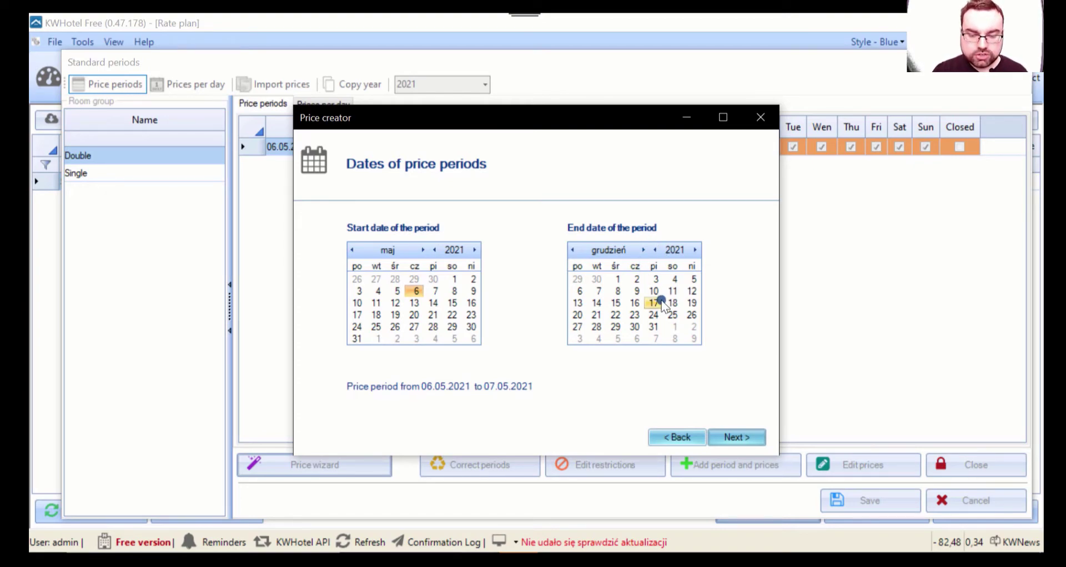
{"action": "left_click", "coordinate": [654, 327]}
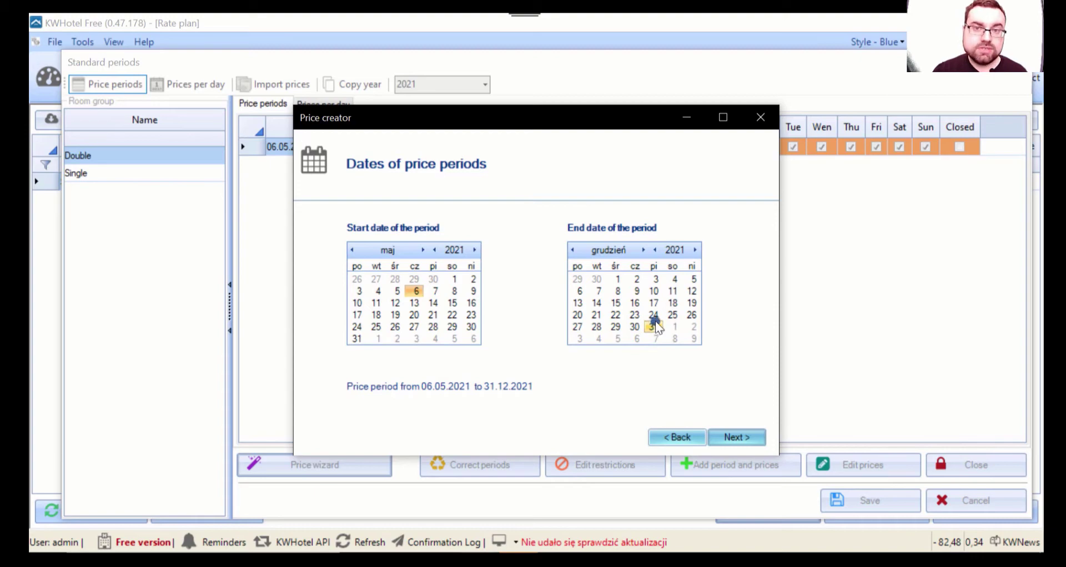
Accept the price period dates and continue to the choice of active weekdays.
{"action": "left_click", "coordinate": [729, 433]}
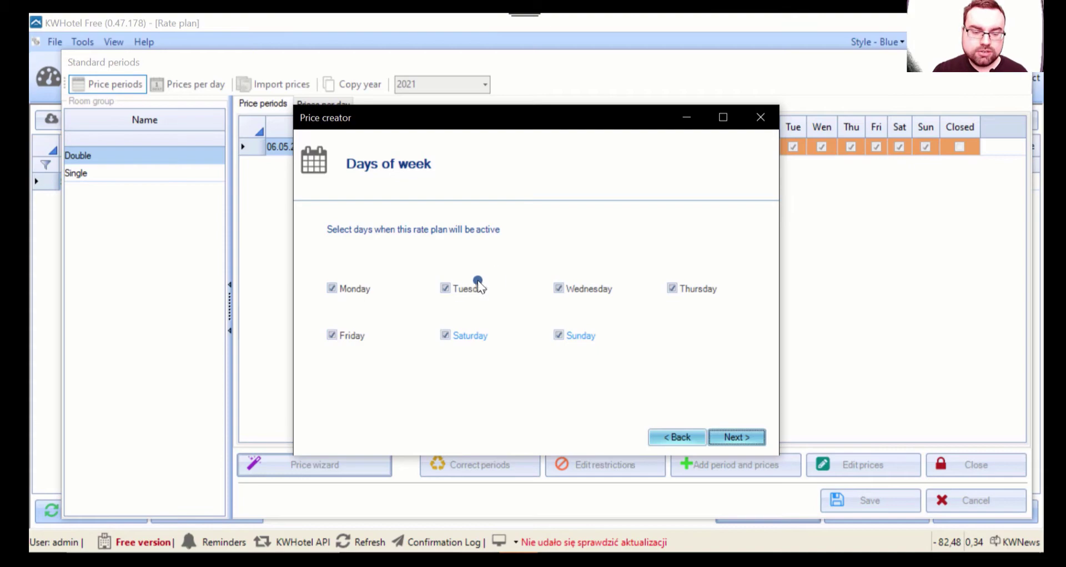
Exclude Saturday and Sunday from the days when the rate plan is active.
{"action": "left_click", "coordinate": [455, 336]}
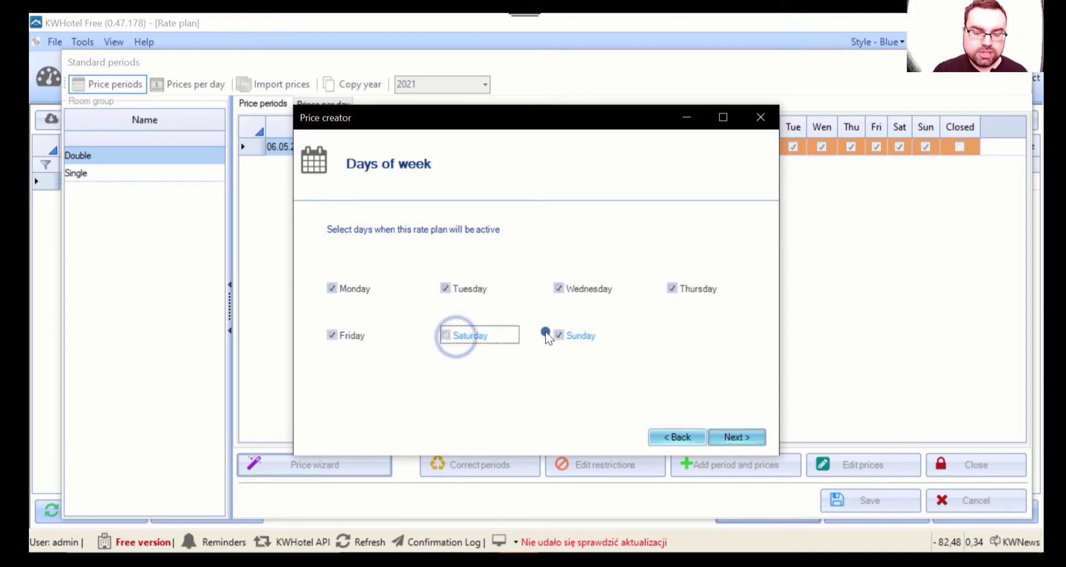
{"action": "left_click", "coordinate": [573, 340]}
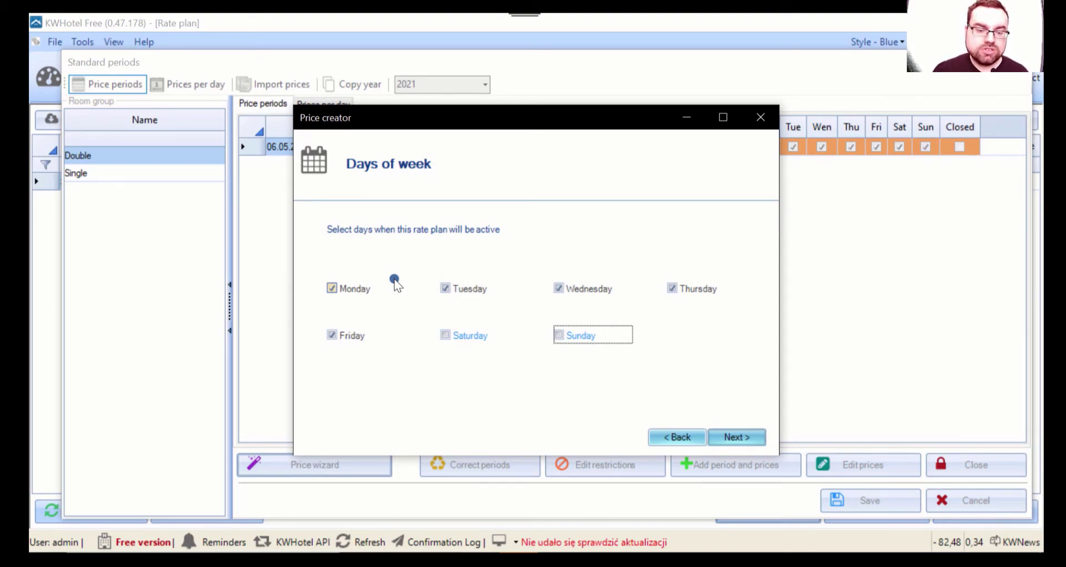
Switch the active days to the weekend only, excluding Monday through Friday and including Saturday and Sunday.
{"action": "left_click", "coordinate": [345, 336]}
{"action": "left_click", "coordinate": [347, 294]}
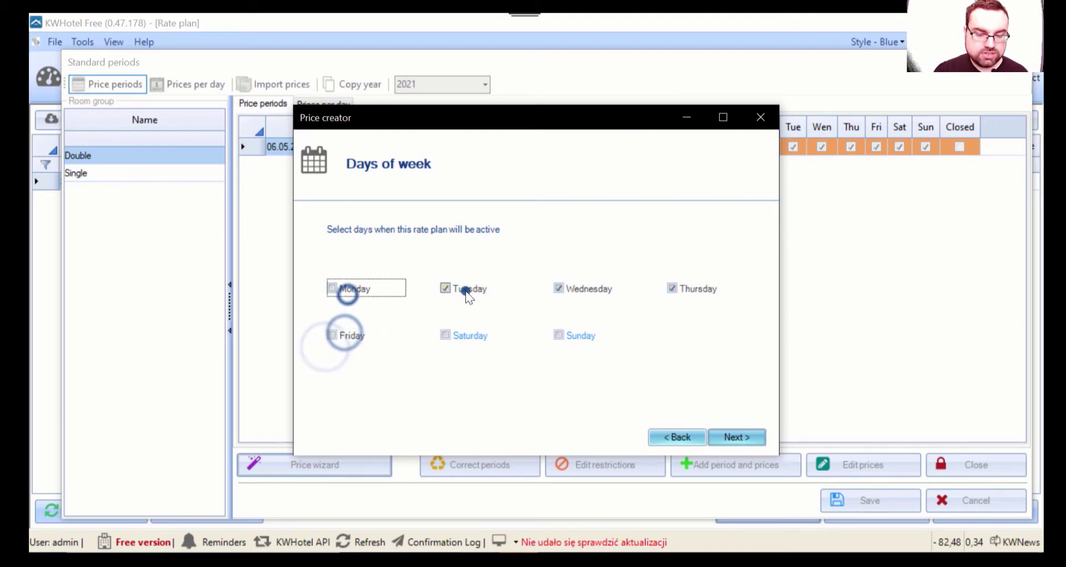
{"action": "left_click", "coordinate": [466, 290]}
{"action": "left_click", "coordinate": [603, 286]}
{"action": "left_click", "coordinate": [699, 289]}
{"action": "left_click", "coordinate": [459, 337]}
{"action": "left_click", "coordinate": [575, 335]}
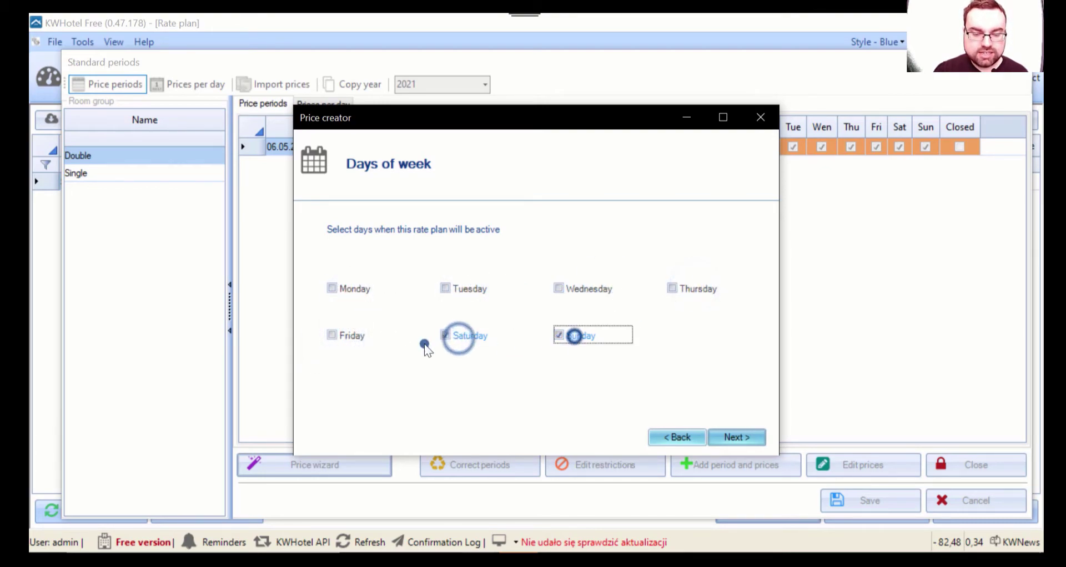
{"action": "left_click", "coordinate": [345, 336]}
{"action": "left_click", "coordinate": [345, 335]}
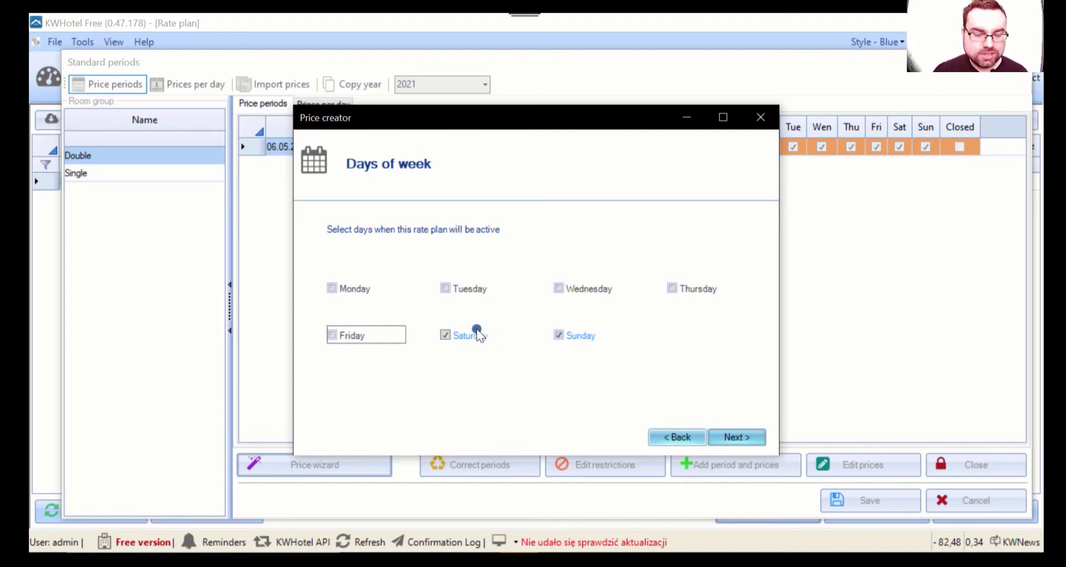
Make Monday through Friday active again so that all seven days are included.
{"action": "left_click", "coordinate": [375, 332]}
{"action": "left_click", "coordinate": [358, 286]}
{"action": "left_click", "coordinate": [487, 290]}
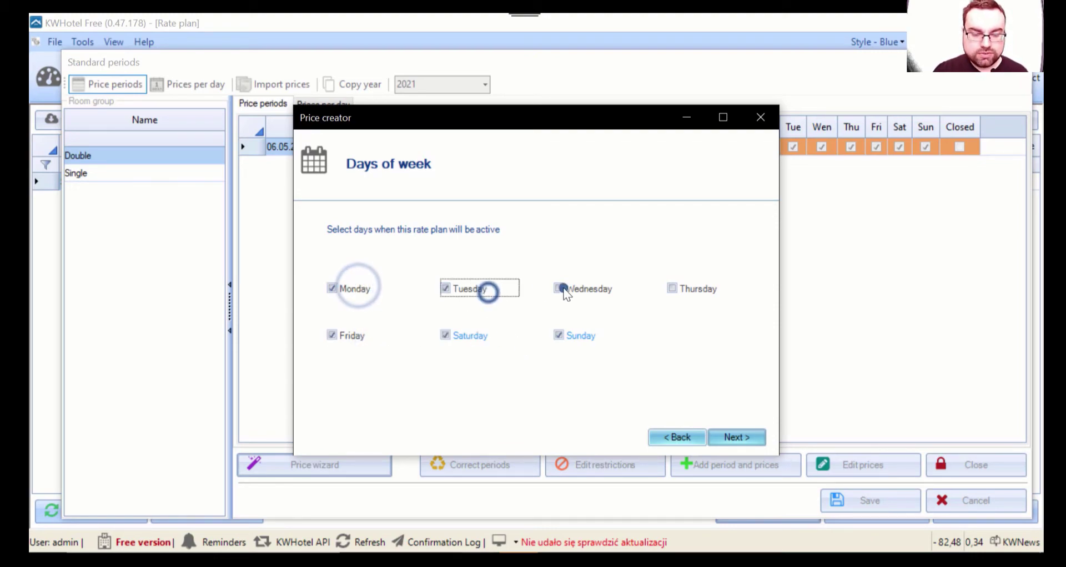
{"action": "left_click", "coordinate": [580, 289]}
{"action": "left_click", "coordinate": [694, 288]}
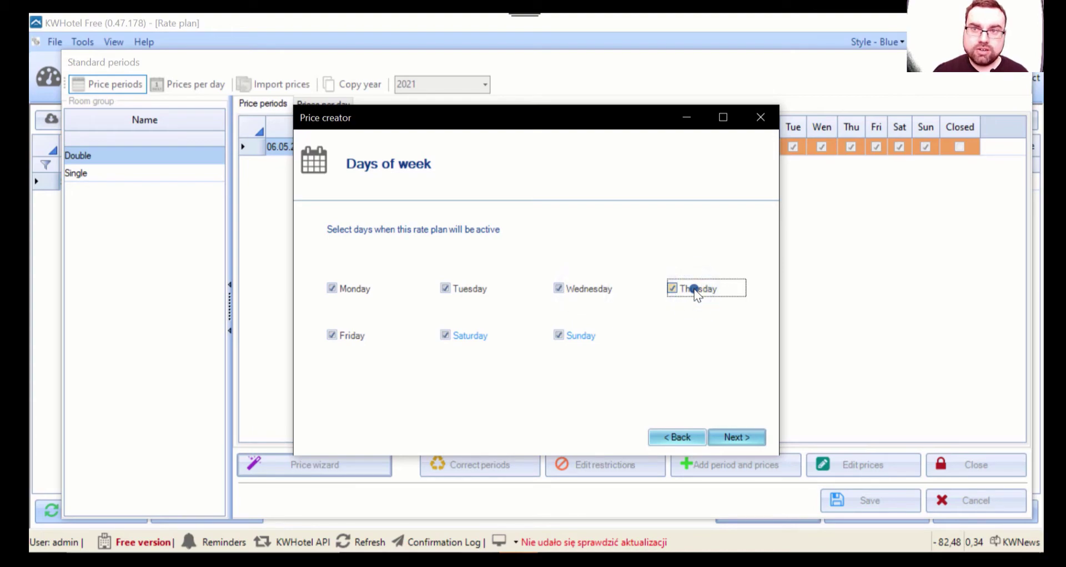
Keep all weekdays active and set the base room price to 100, persons included to 1 and adult price to 50.
{"action": "left_click", "coordinate": [751, 439]}
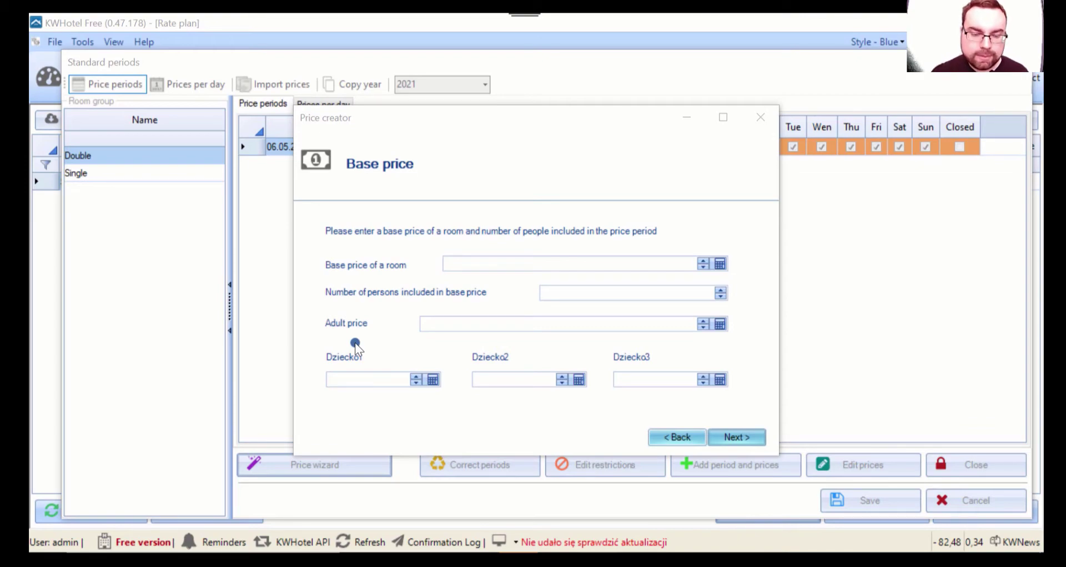
{"action": "left_click", "coordinate": [566, 260]}
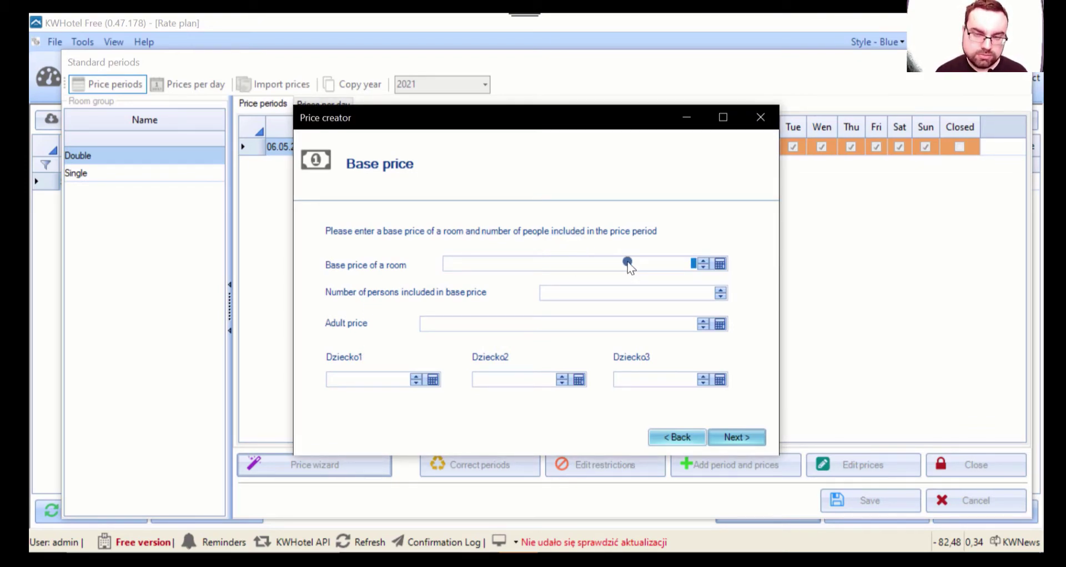
{"action": "type", "text": "100"}
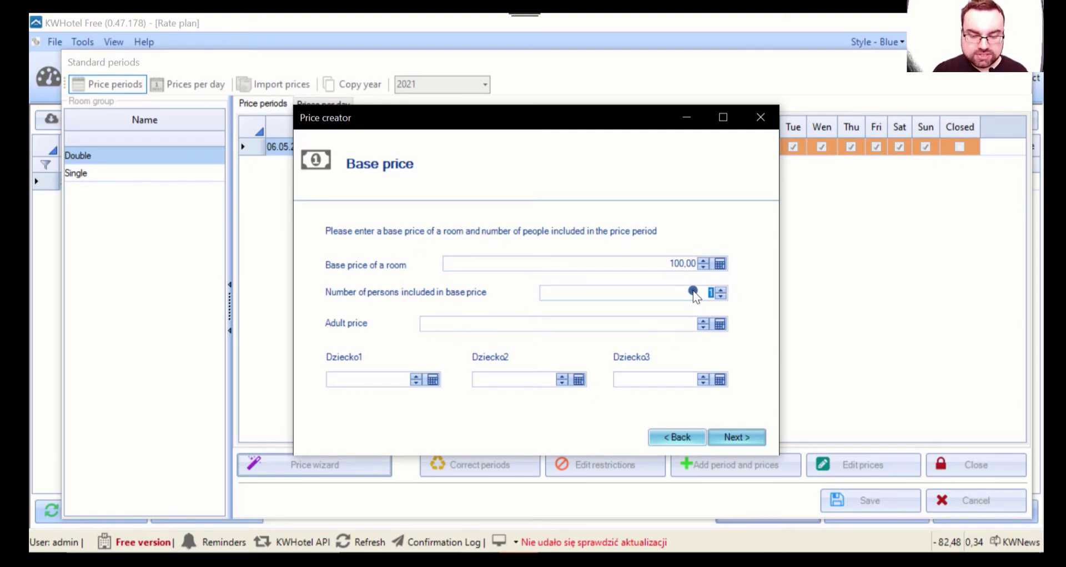
{"action": "left_click", "coordinate": [712, 292]}
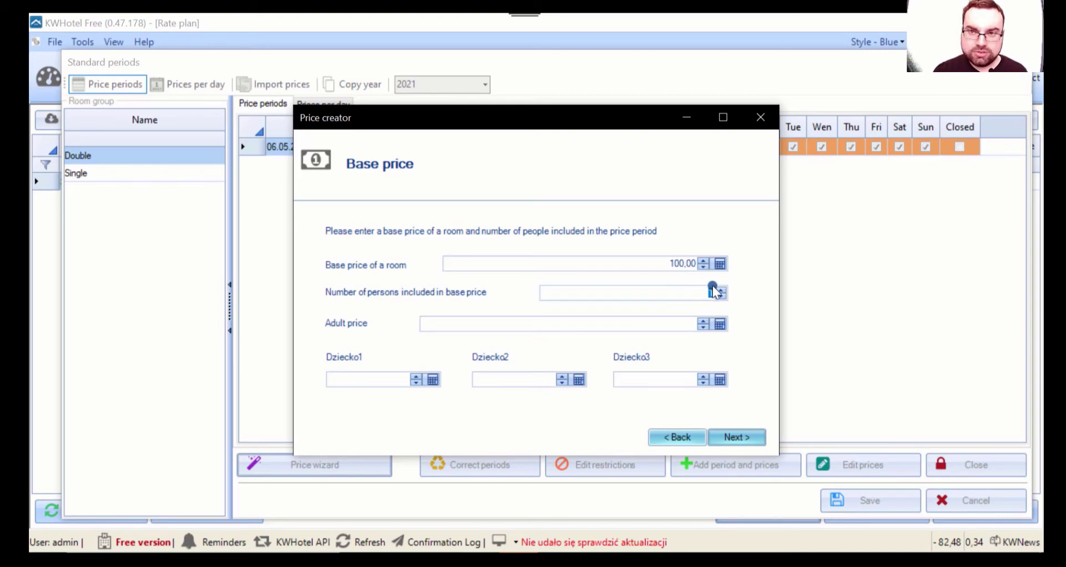
{"action": "left_click", "coordinate": [680, 325]}
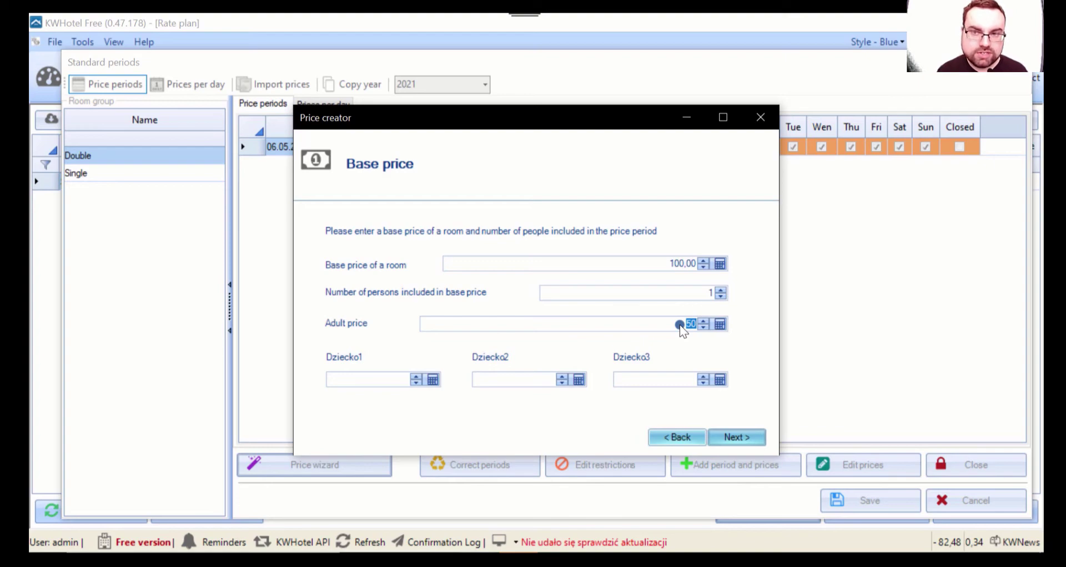
{"action": "left_click", "coordinate": [692, 264]}
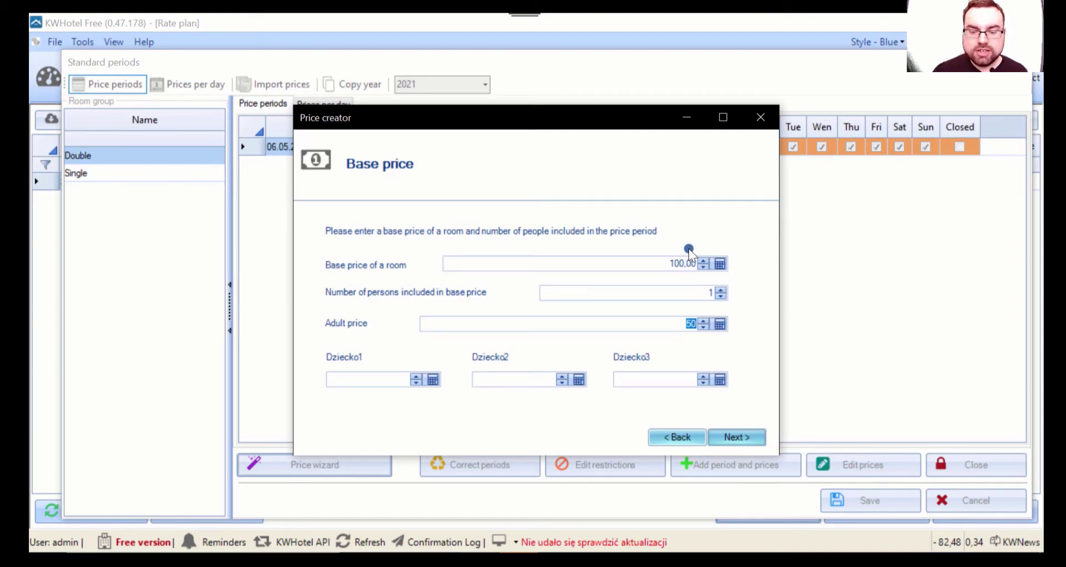
{"action": "left_click", "coordinate": [685, 253]}
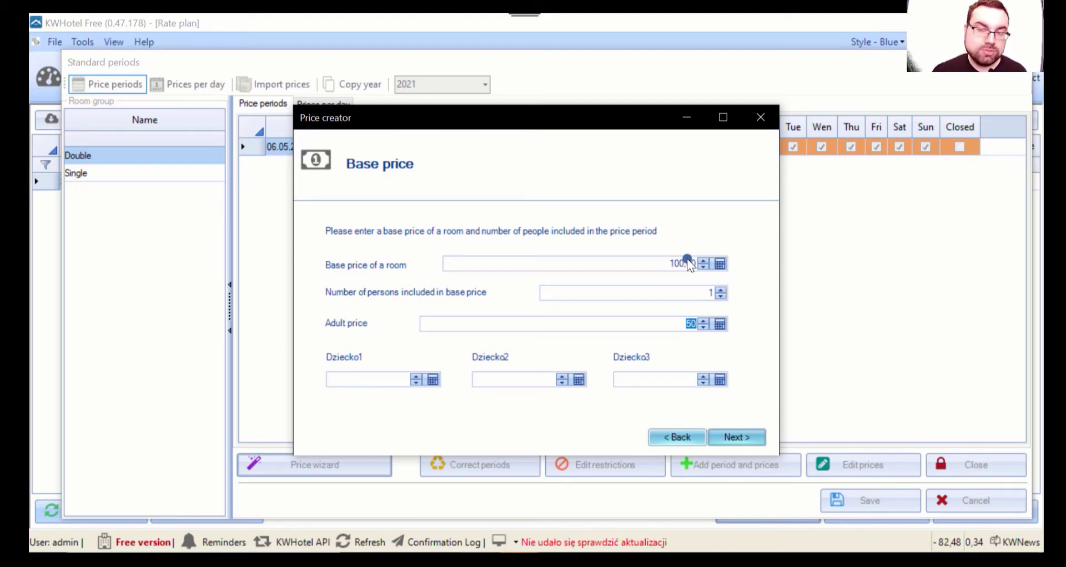
{"action": "left_click", "coordinate": [683, 319]}
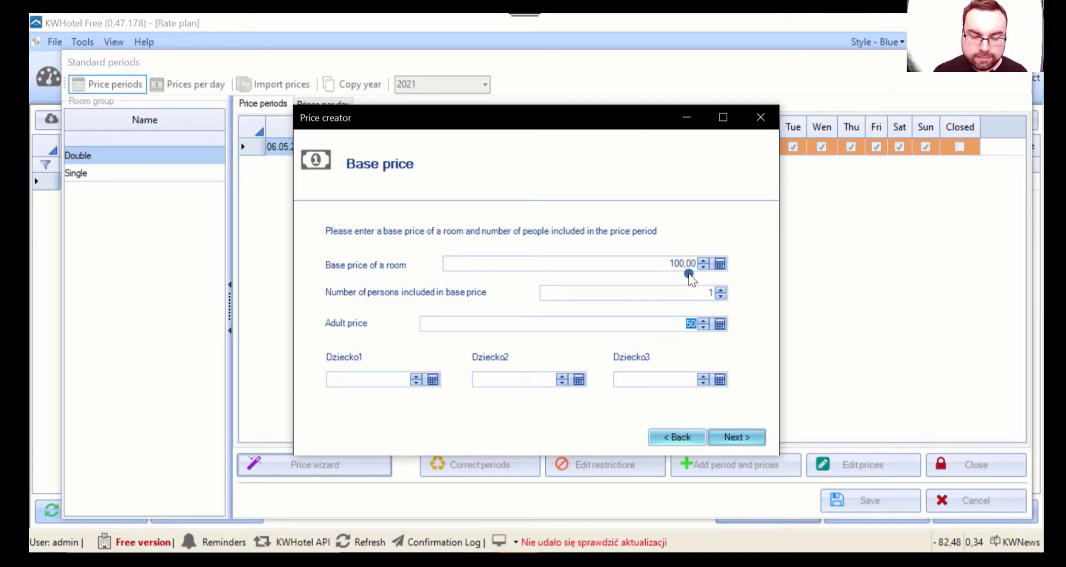
Try a price of 10 for Dziecko1 and clear it again.
{"action": "left_click", "coordinate": [378, 381]}
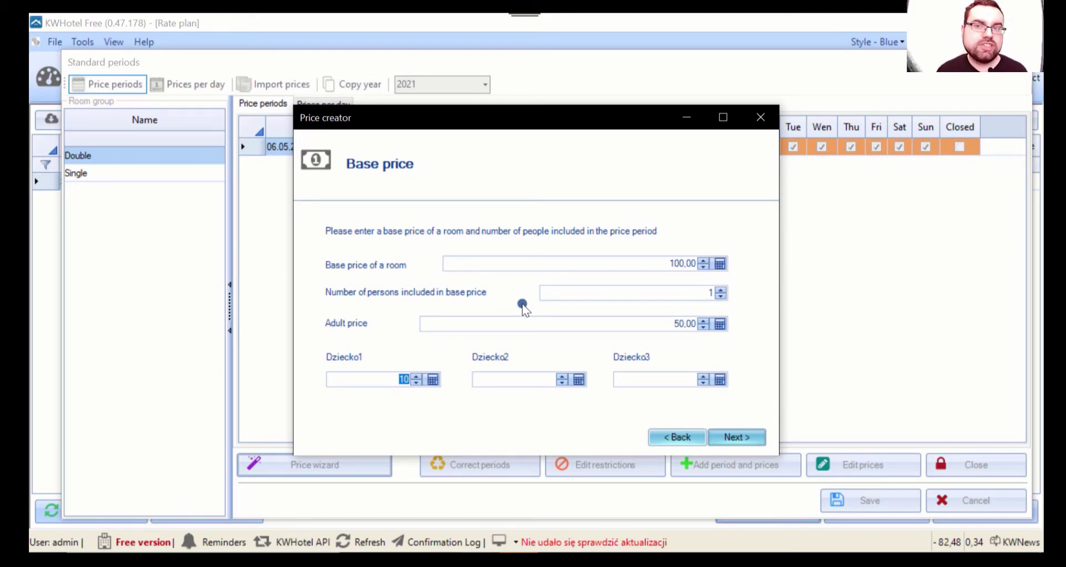
{"action": "type", "text": "1"}
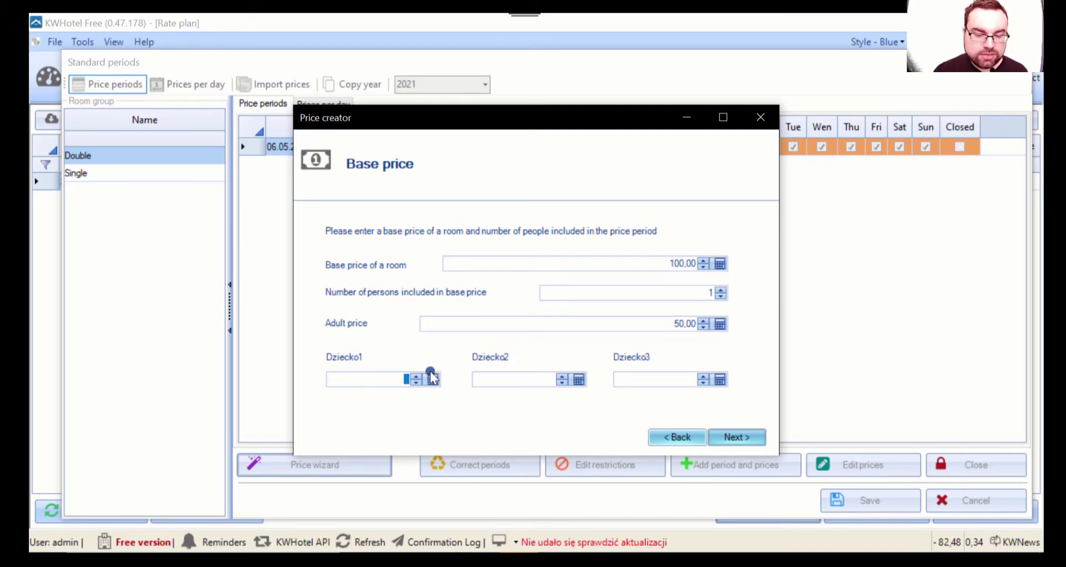
{"action": "left_click", "coordinate": [388, 377]}
{"action": "left_click", "coordinate": [522, 378]}
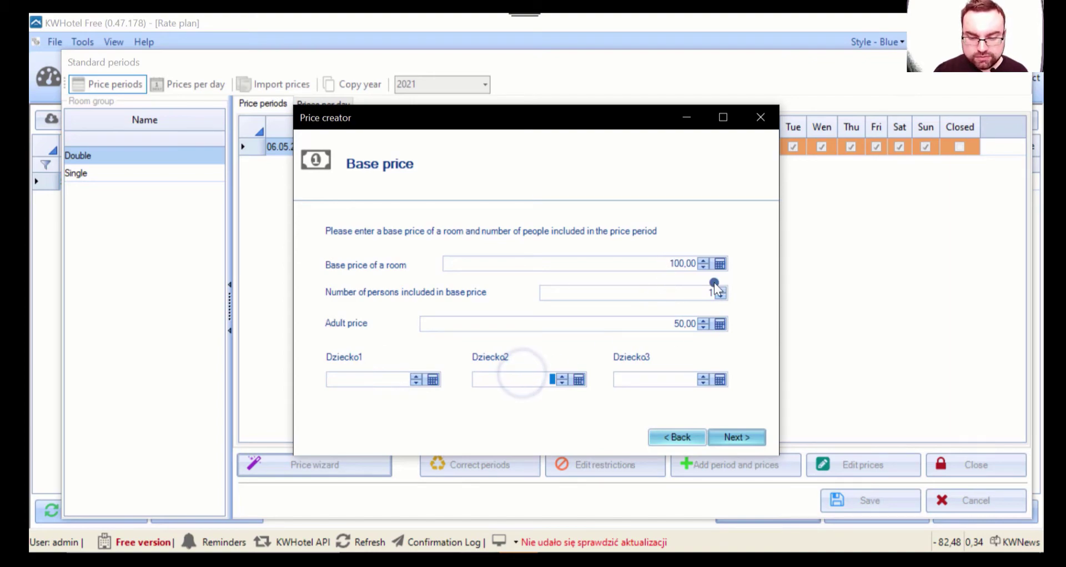
{"action": "left_click", "coordinate": [679, 262]}
{"action": "left_click", "coordinate": [698, 294]}
{"action": "left_click", "coordinate": [685, 321]}
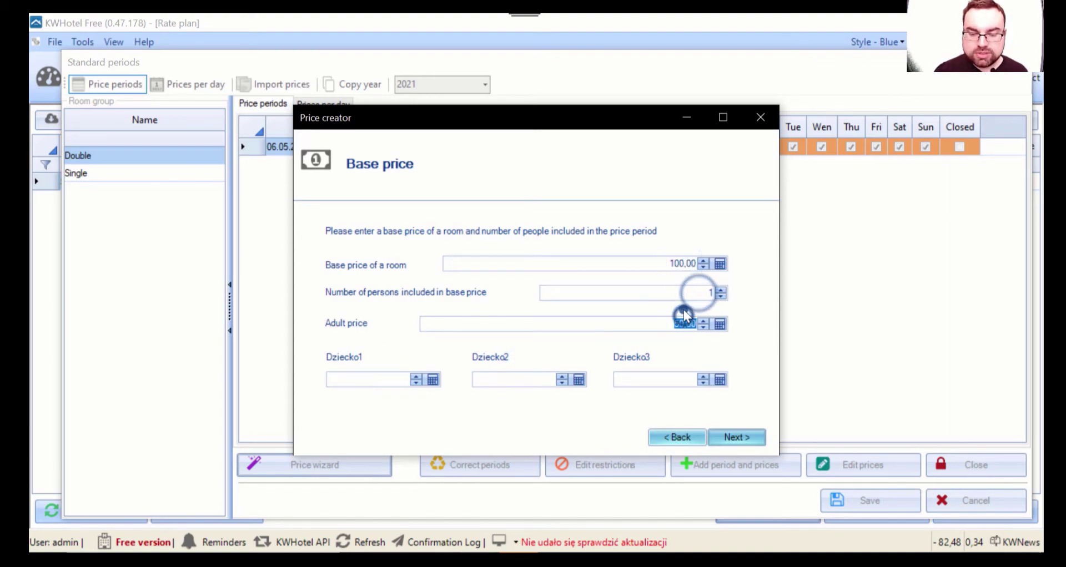
{"action": "left_click", "coordinate": [678, 268]}
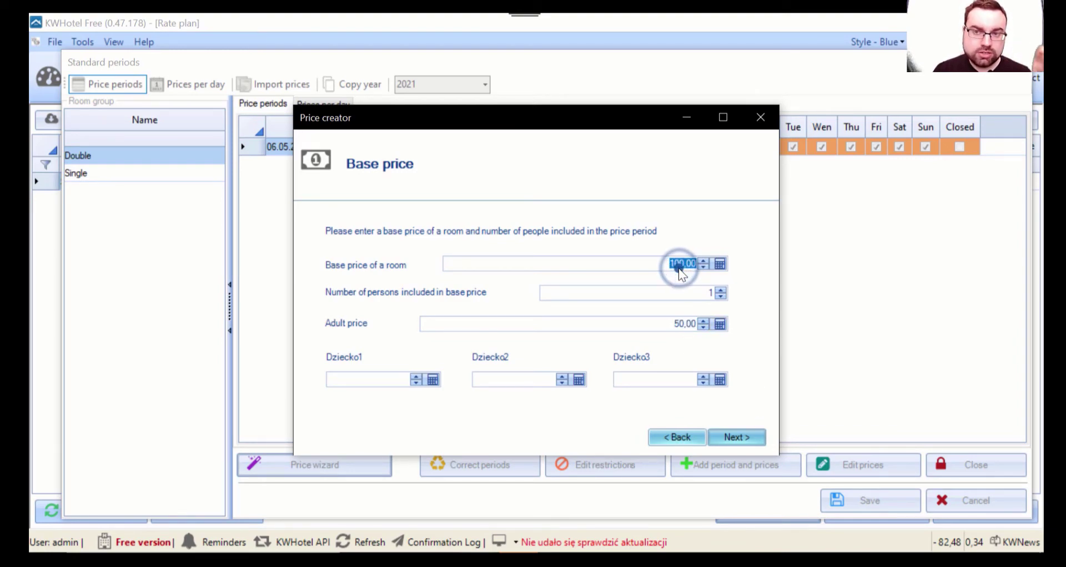
{"action": "left_click", "coordinate": [712, 293]}
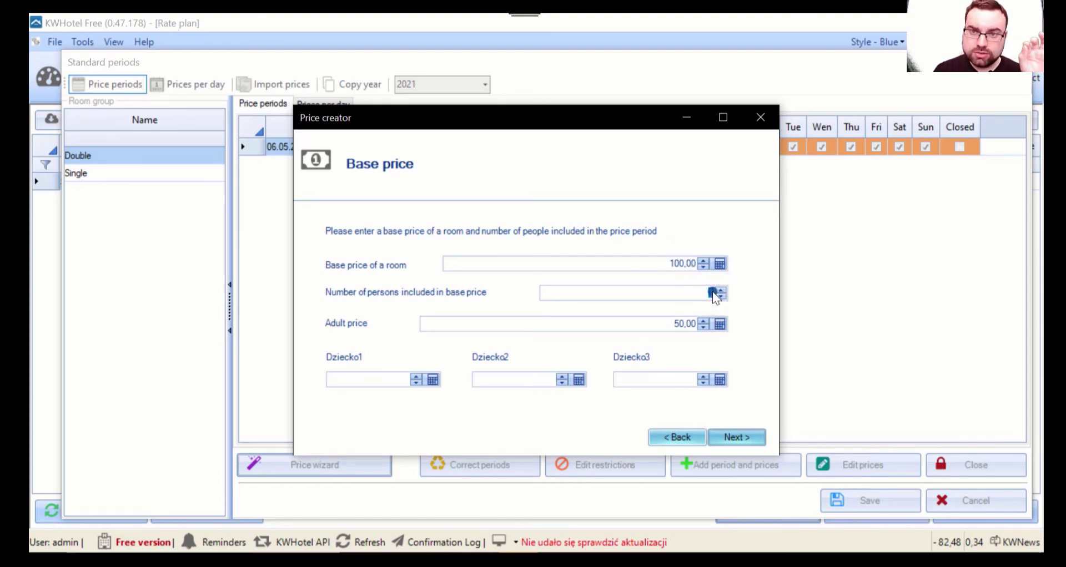
{"action": "left_click", "coordinate": [678, 322]}
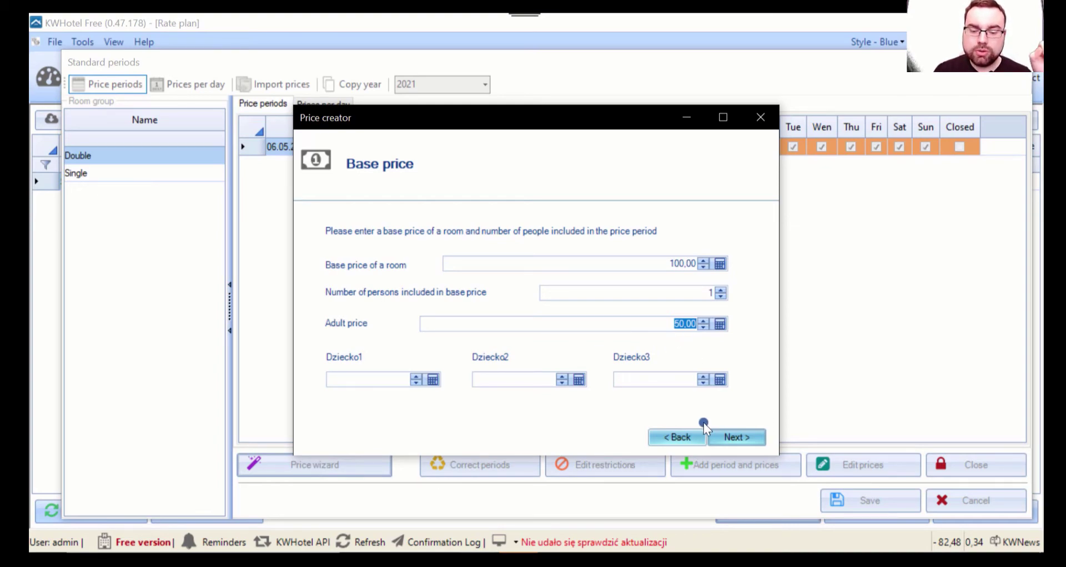
Finish the price wizard without restrictions, meals or synchronization limits, applying the period to the Double room group only.
{"action": "left_click", "coordinate": [728, 435]}
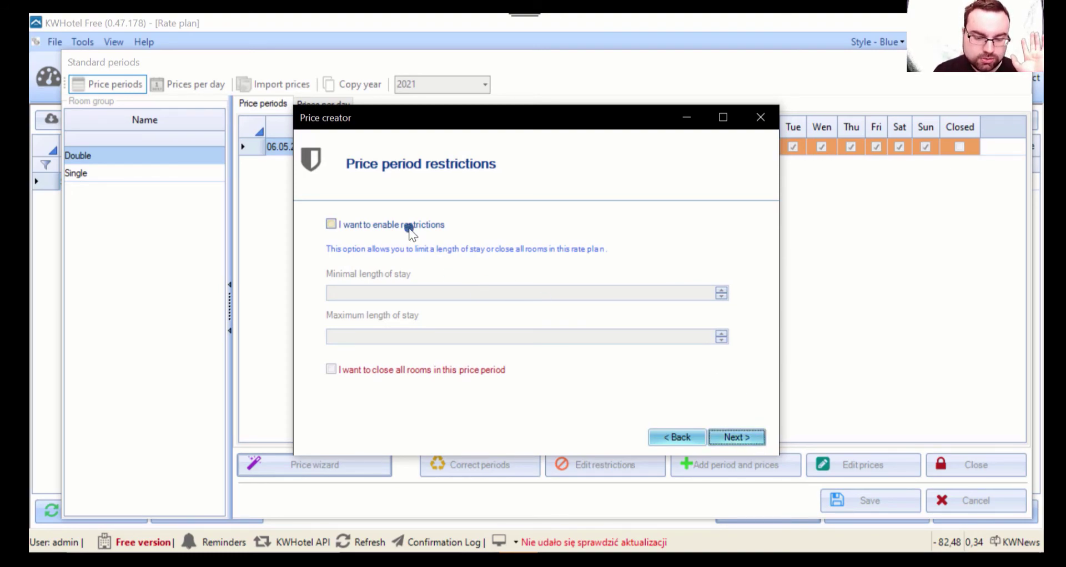
{"action": "left_click", "coordinate": [747, 437]}
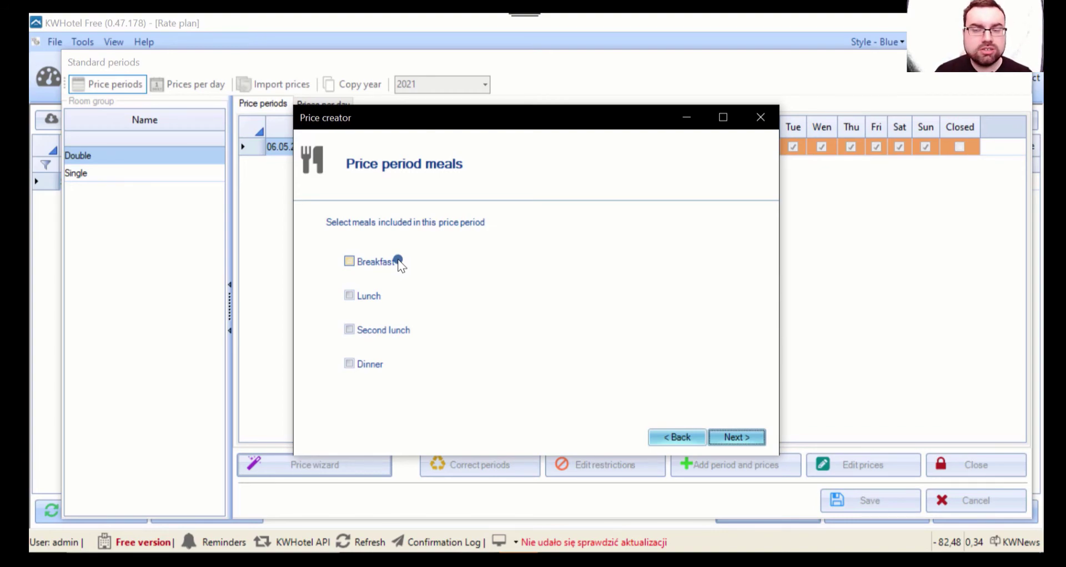
{"action": "left_click", "coordinate": [738, 438]}
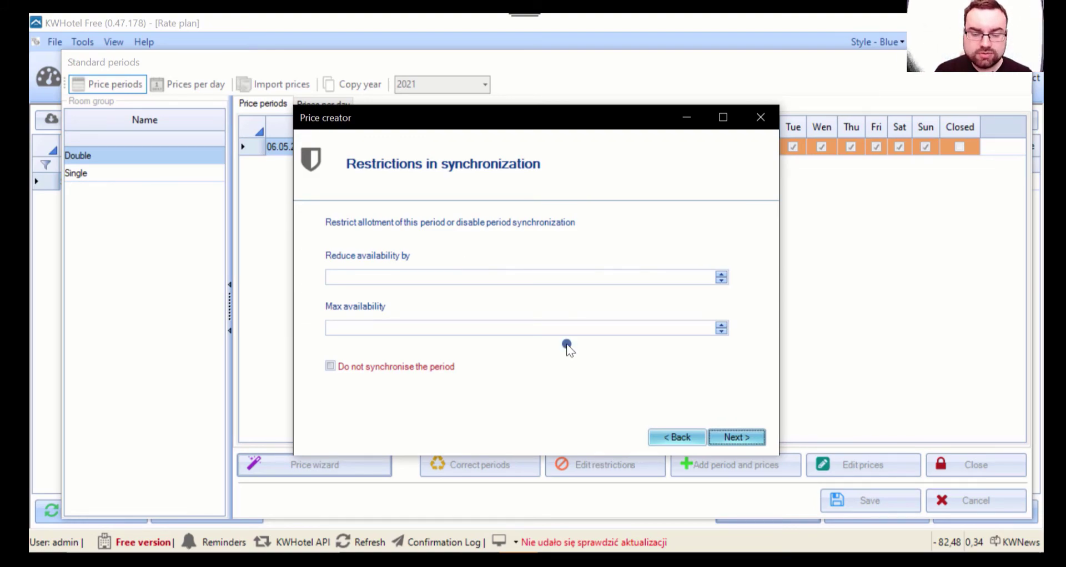
{"action": "left_click", "coordinate": [734, 436]}
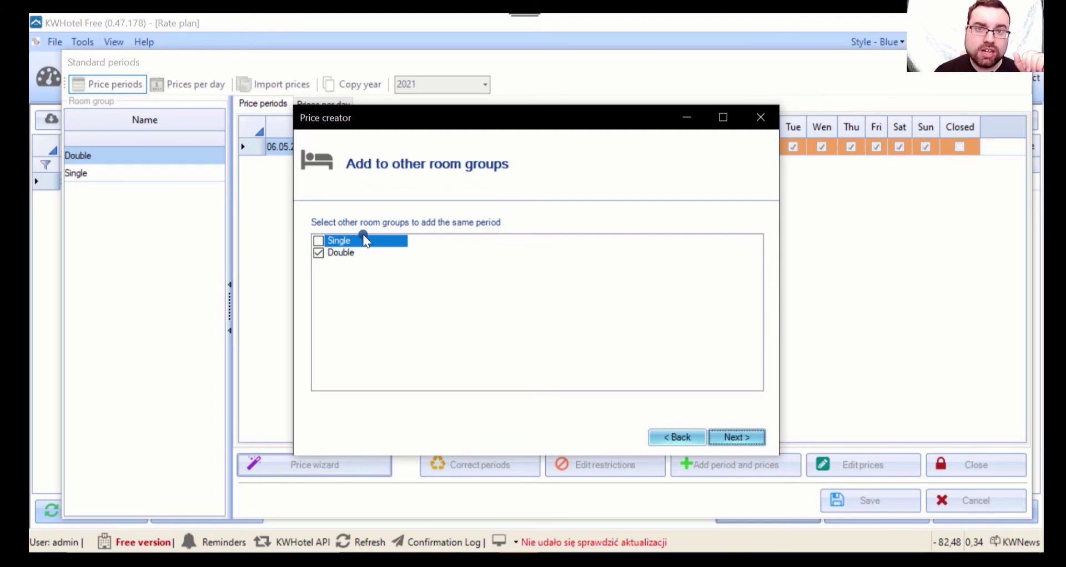
{"action": "left_click", "coordinate": [731, 435]}
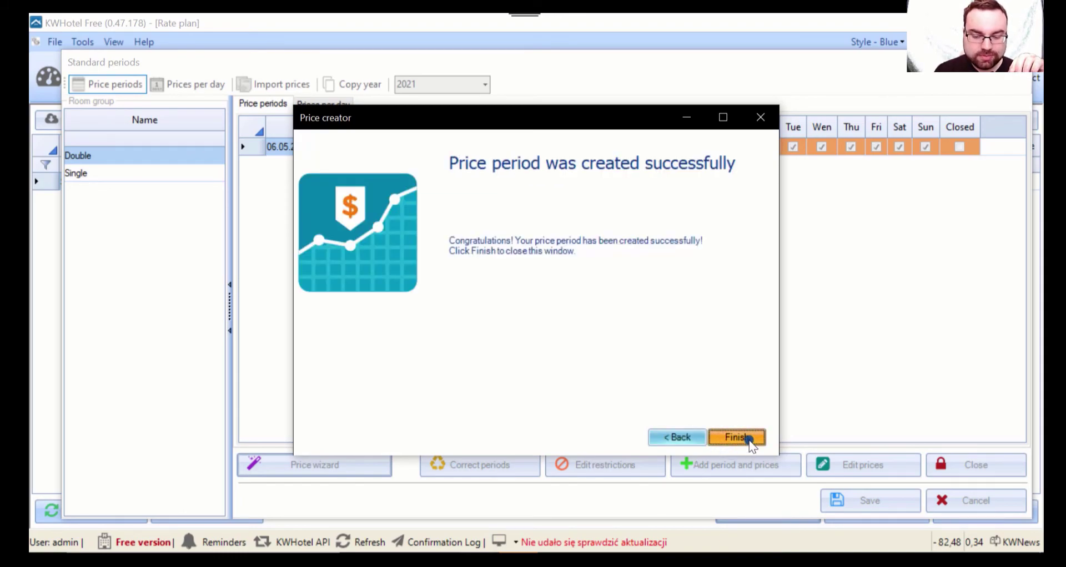
{"action": "left_click", "coordinate": [749, 439]}
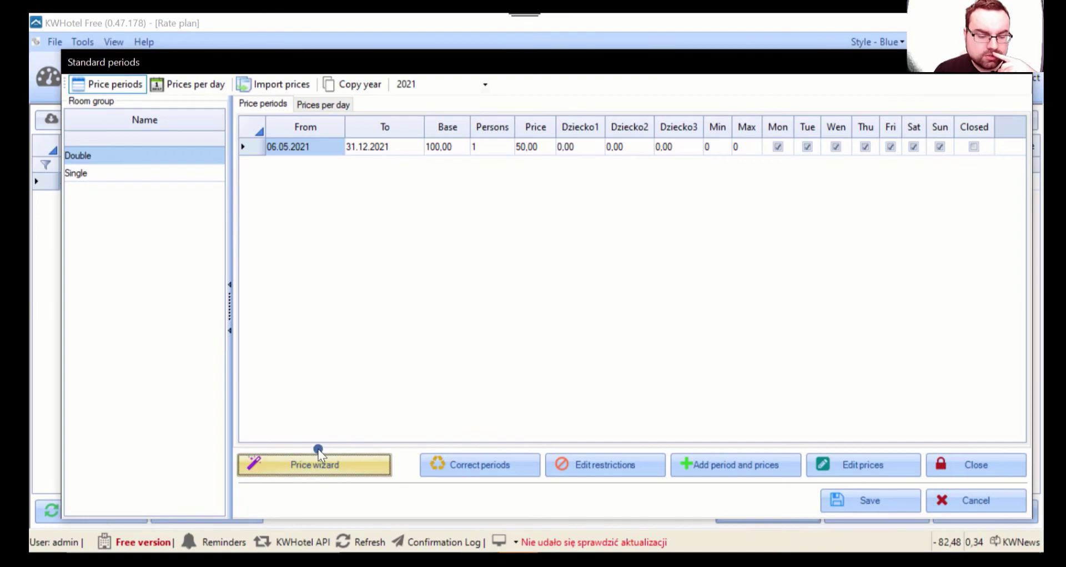
Add a new price period for the Double room group running from 1 January 2022 to 31 May 2022.
{"action": "left_click", "coordinate": [738, 464]}
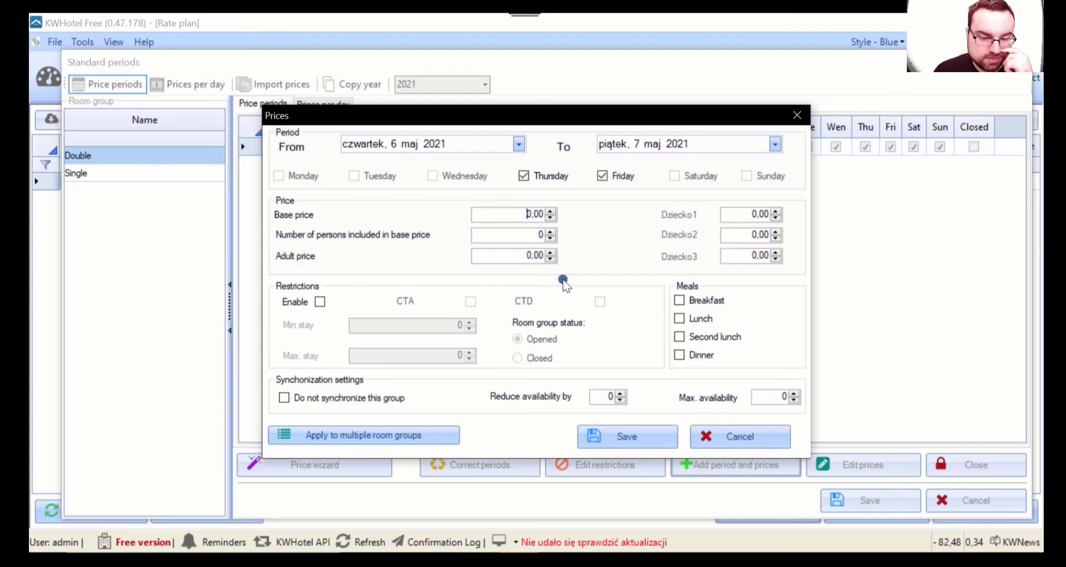
{"action": "left_click", "coordinate": [519, 144]}
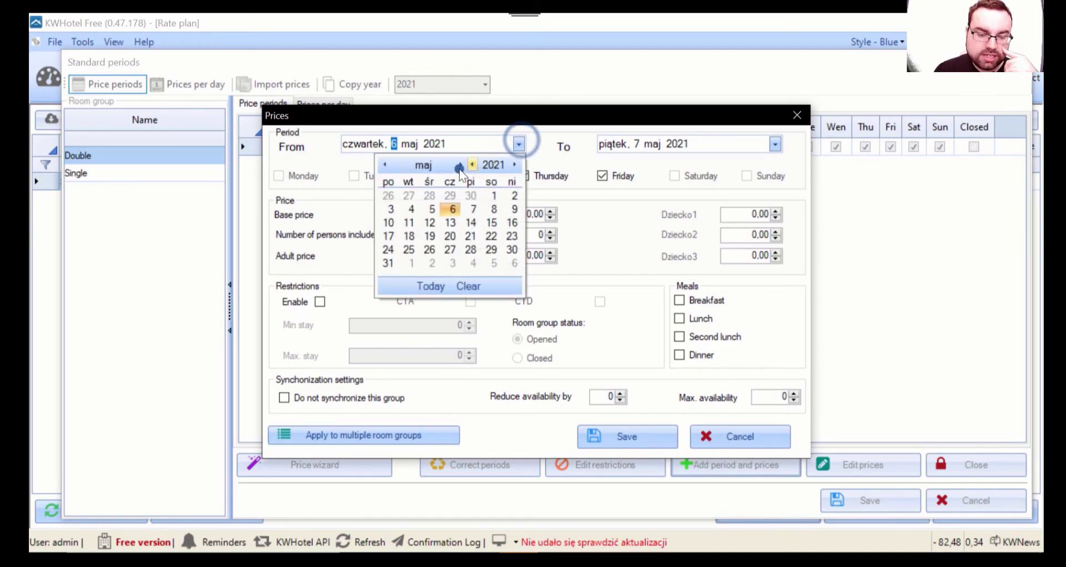
{"action": "left_click", "coordinate": [515, 164]}
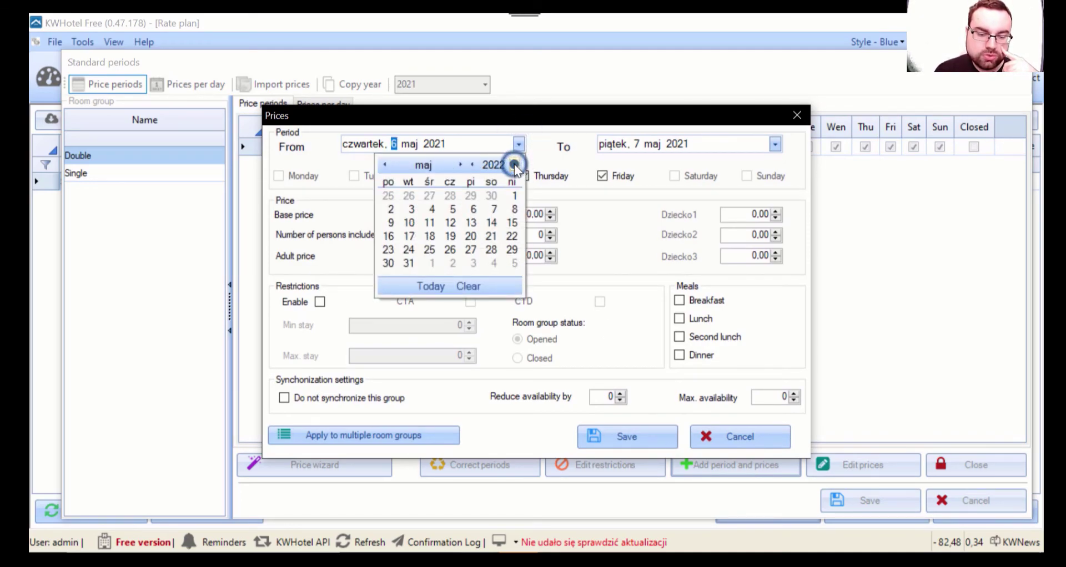
{"action": "left_click", "coordinate": [385, 165]}
{"action": "left_click", "coordinate": [385, 165]}
{"action": "left_click", "coordinate": [385, 165]}
{"action": "left_click", "coordinate": [387, 163]}
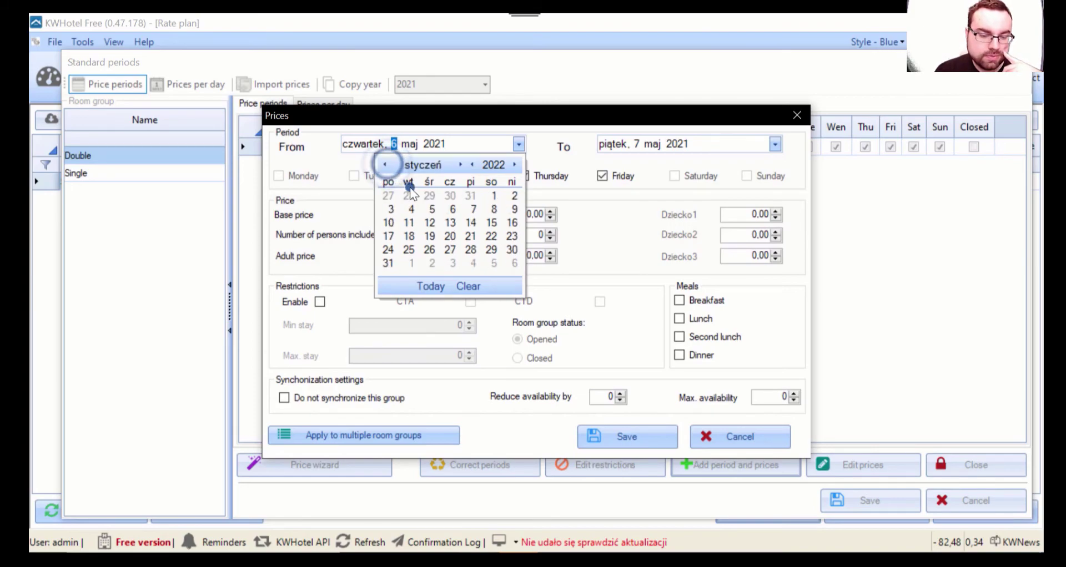
{"action": "left_click", "coordinate": [497, 197]}
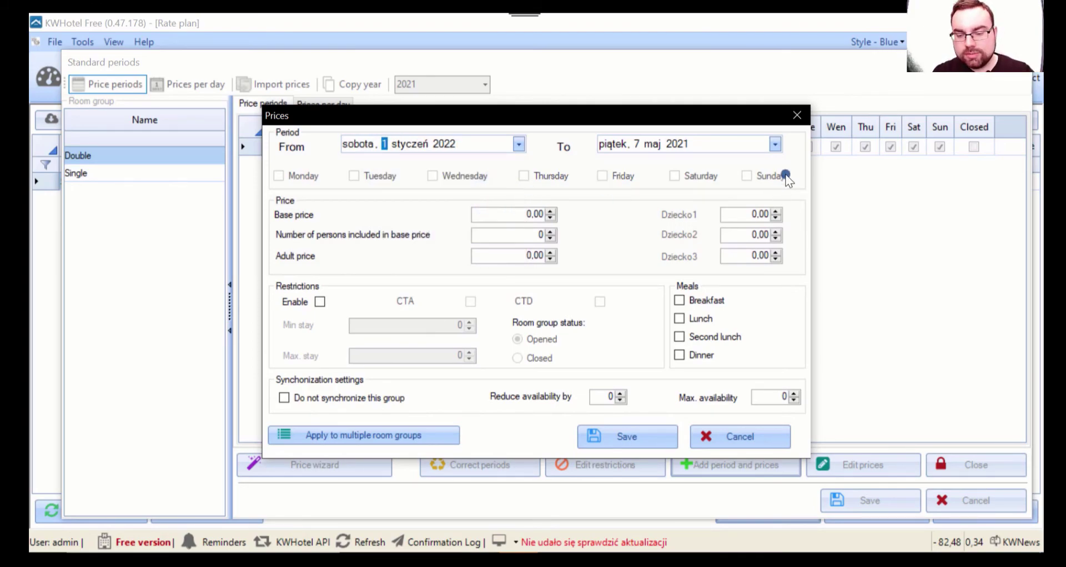
{"action": "left_click", "coordinate": [775, 145]}
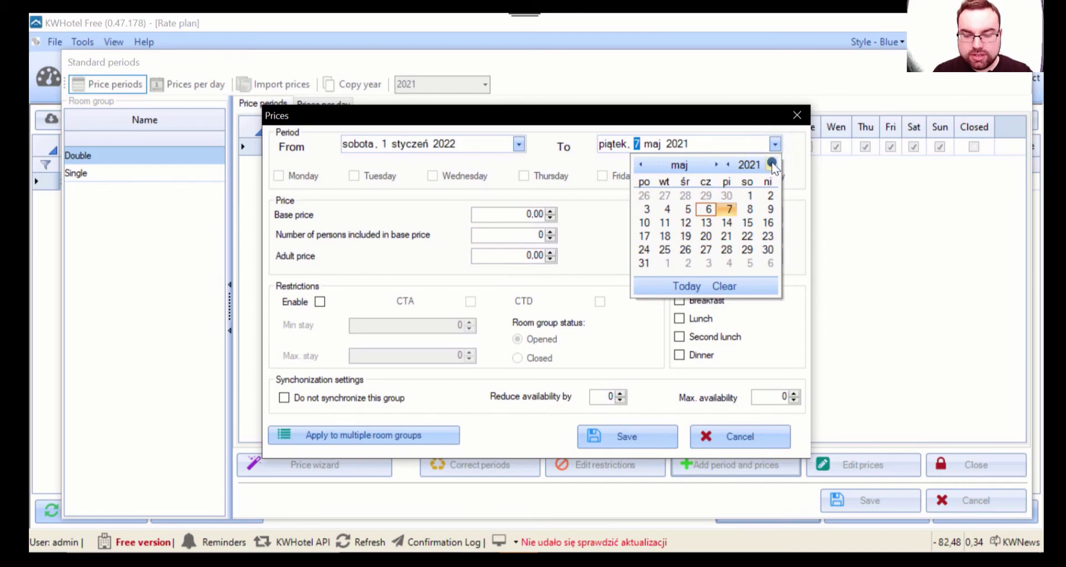
{"action": "left_click", "coordinate": [770, 165]}
{"action": "left_click", "coordinate": [667, 261]}
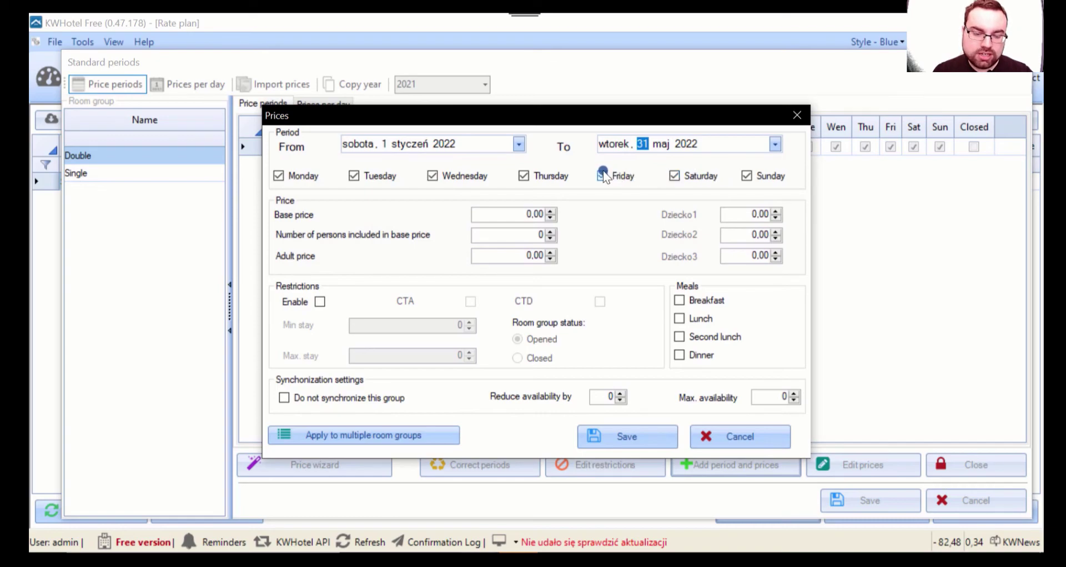
Set the new period's base price to 50, persons included to 1 and adult price to 25, leaving the child prices at zero.
{"action": "left_click", "coordinate": [518, 214]}
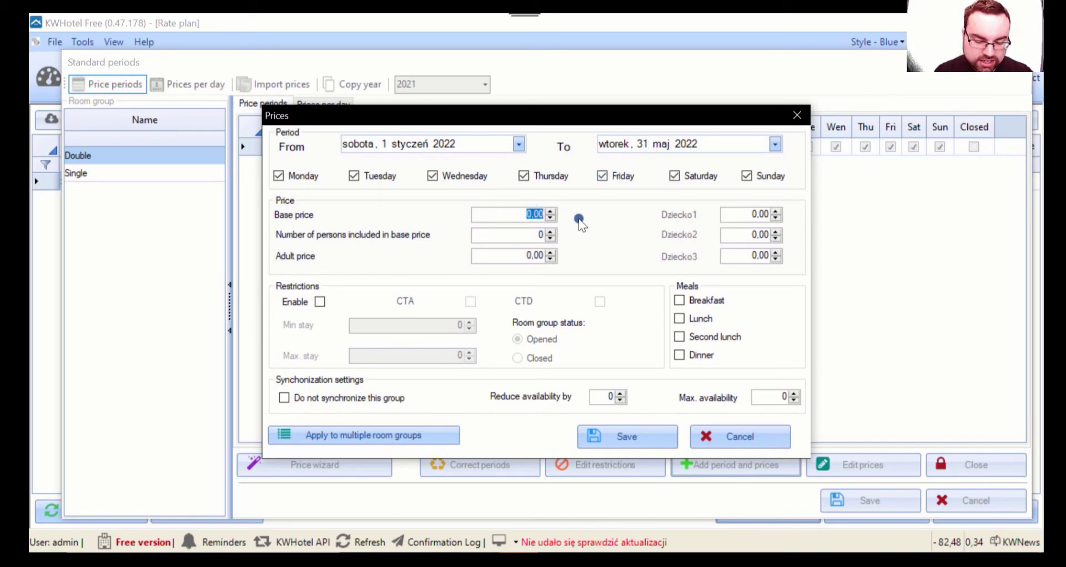
{"action": "type", "text": "50"}
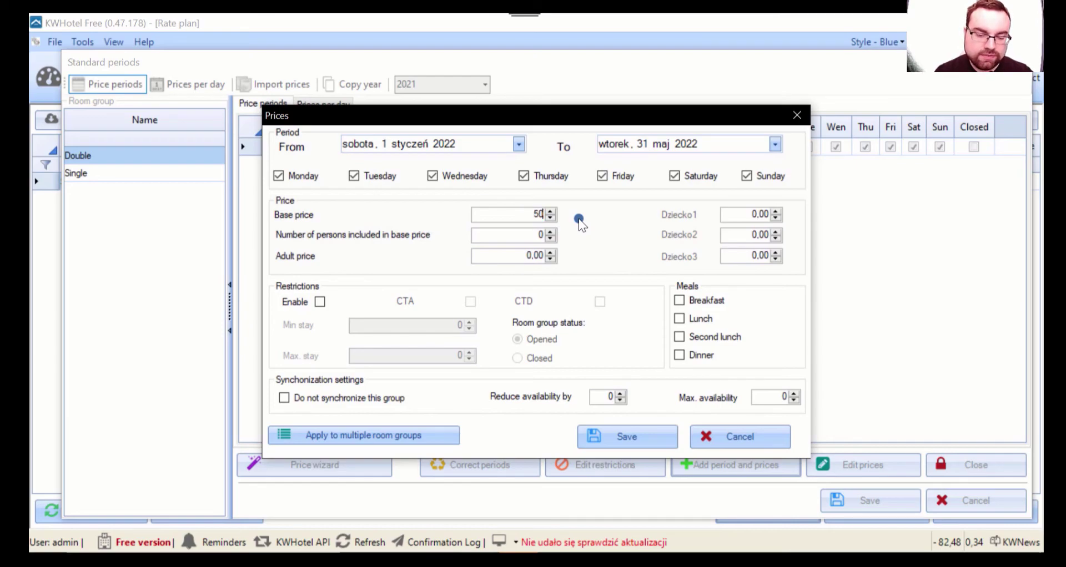
{"action": "left_click", "coordinate": [523, 236]}
{"action": "type", "text": "1"}
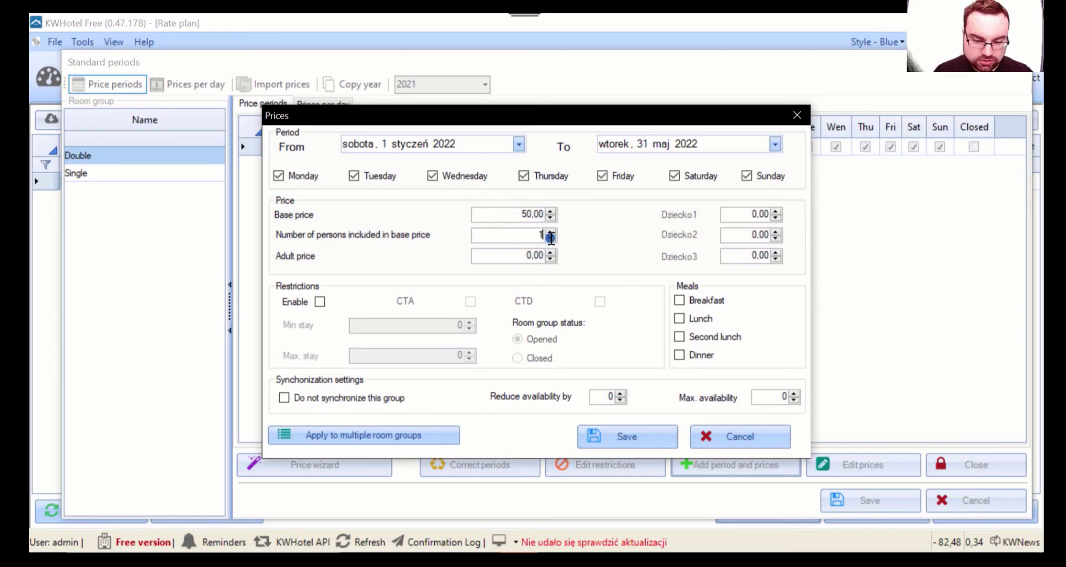
{"action": "left_click", "coordinate": [511, 256]}
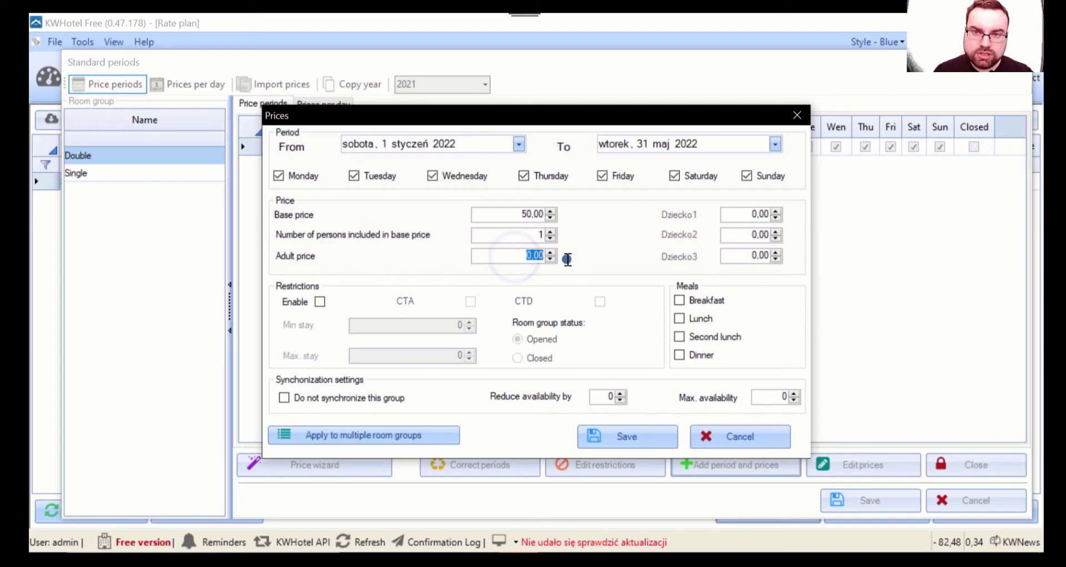
{"action": "type", "text": "25"}
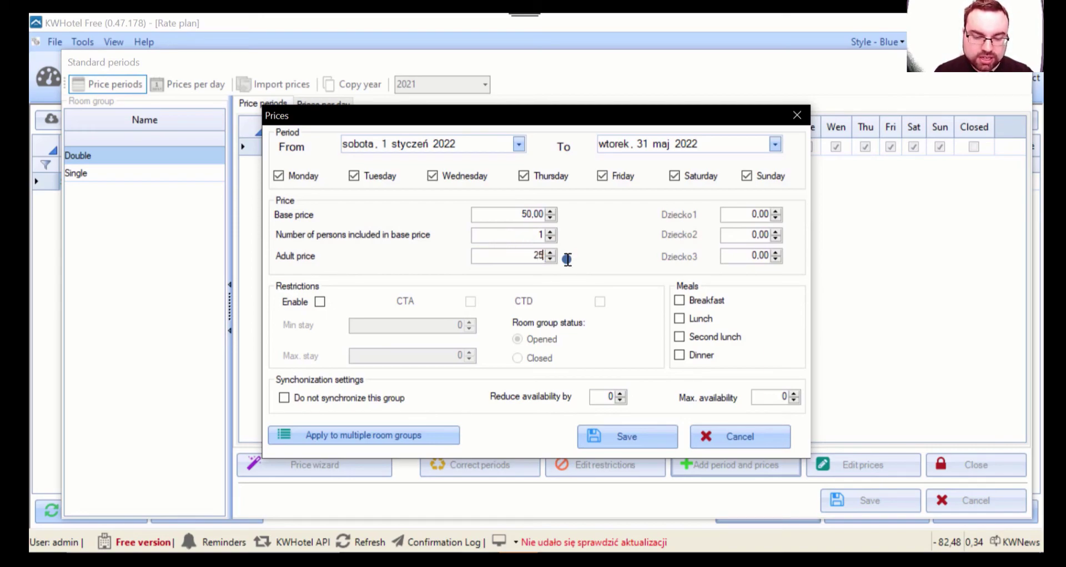
{"action": "left_click", "coordinate": [748, 214]}
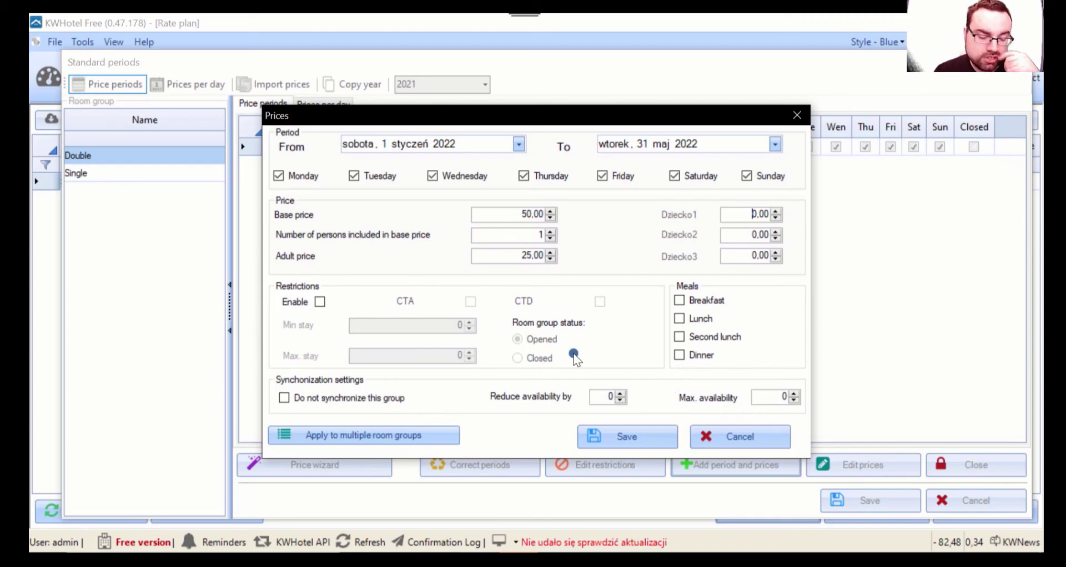
Keep only the Double room group selected for the new 2022 period and save it.
{"action": "left_click", "coordinate": [410, 441]}
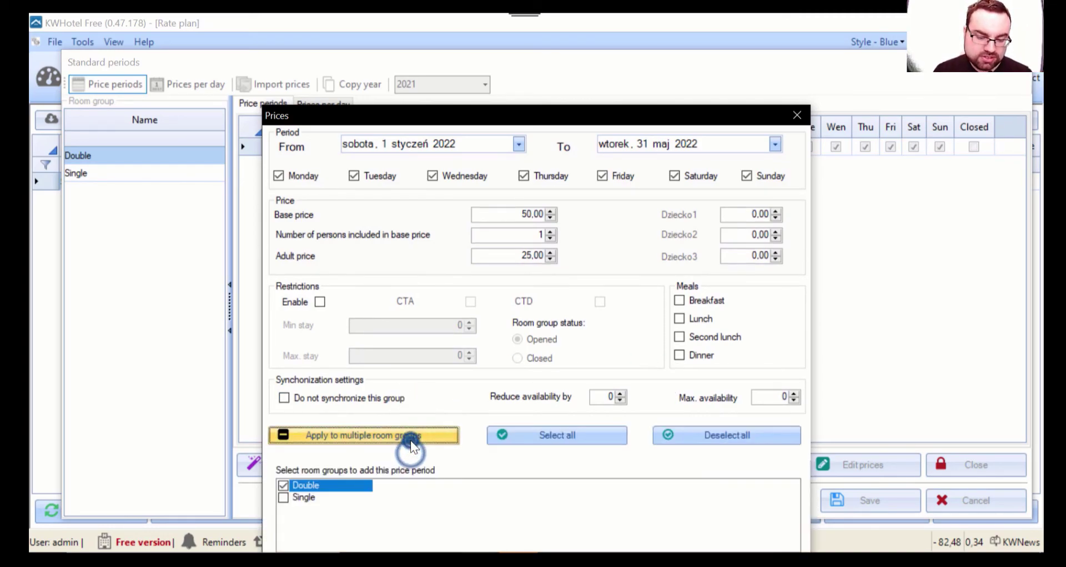
{"action": "left_click", "coordinate": [335, 484]}
{"action": "left_click", "coordinate": [357, 434]}
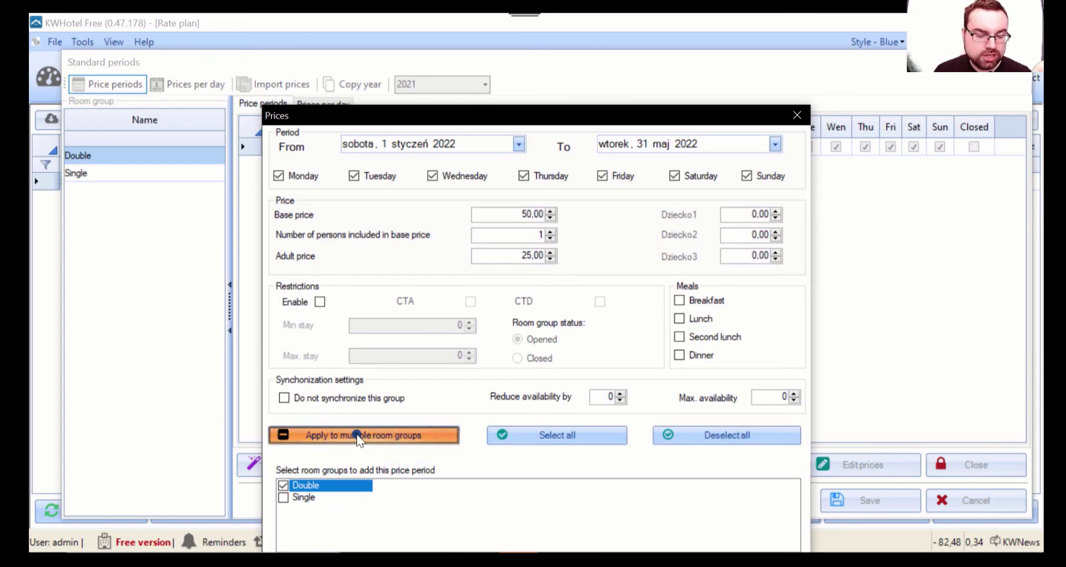
{"action": "left_click", "coordinate": [371, 434]}
{"action": "left_click", "coordinate": [371, 434]}
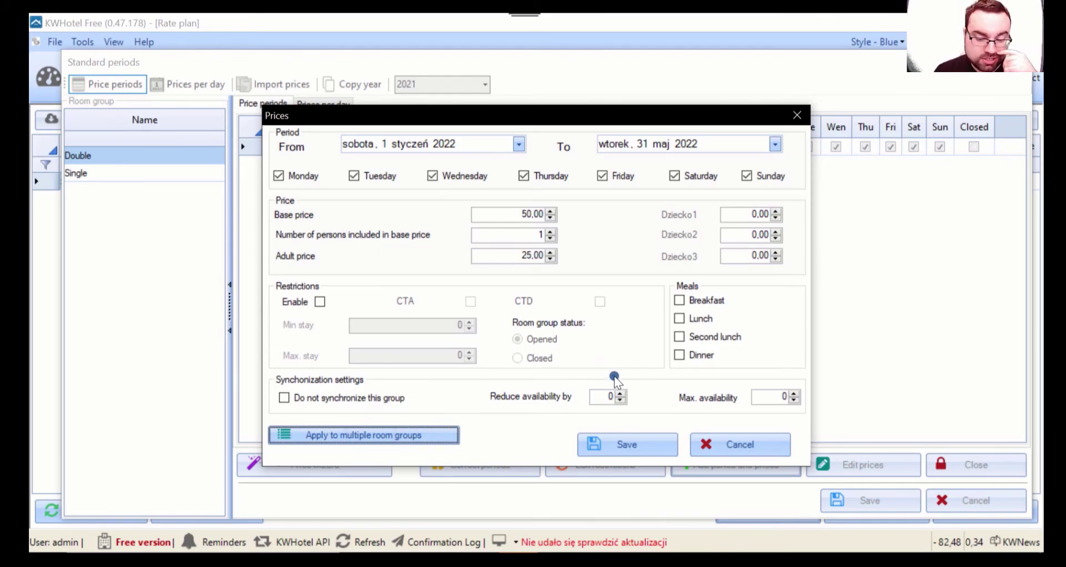
{"action": "left_click", "coordinate": [650, 443]}
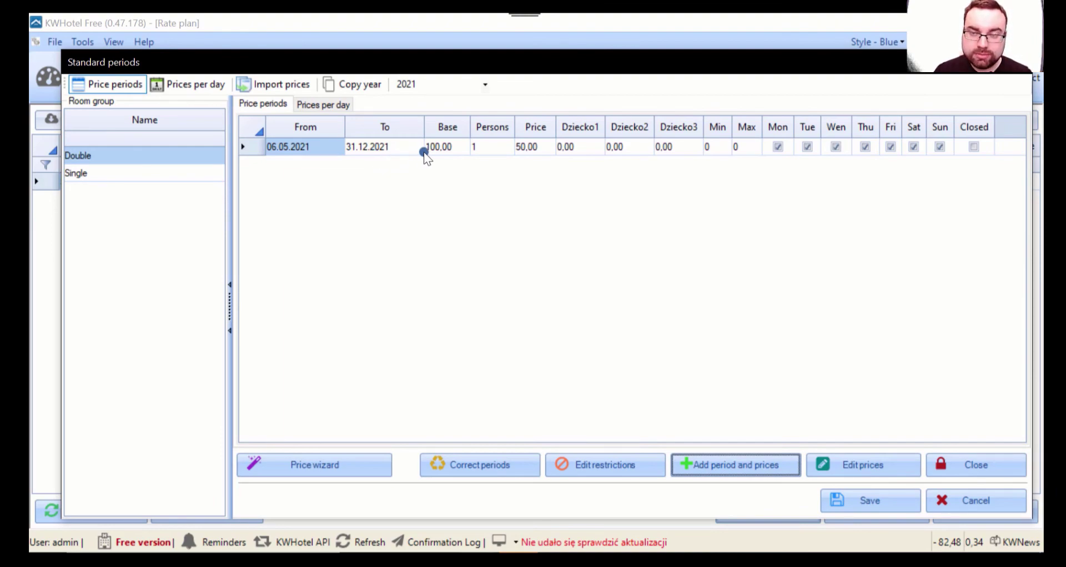
Review the Double group's 2022 price periods, return to 2021 and check which dates a new period would propose.
{"action": "left_click", "coordinate": [487, 85]}
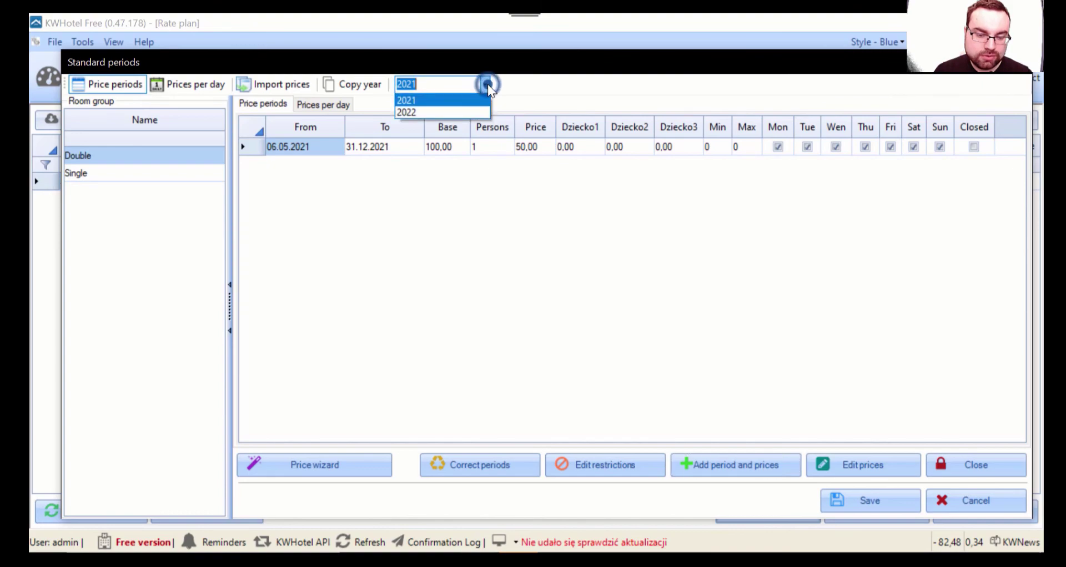
{"action": "left_click", "coordinate": [435, 111]}
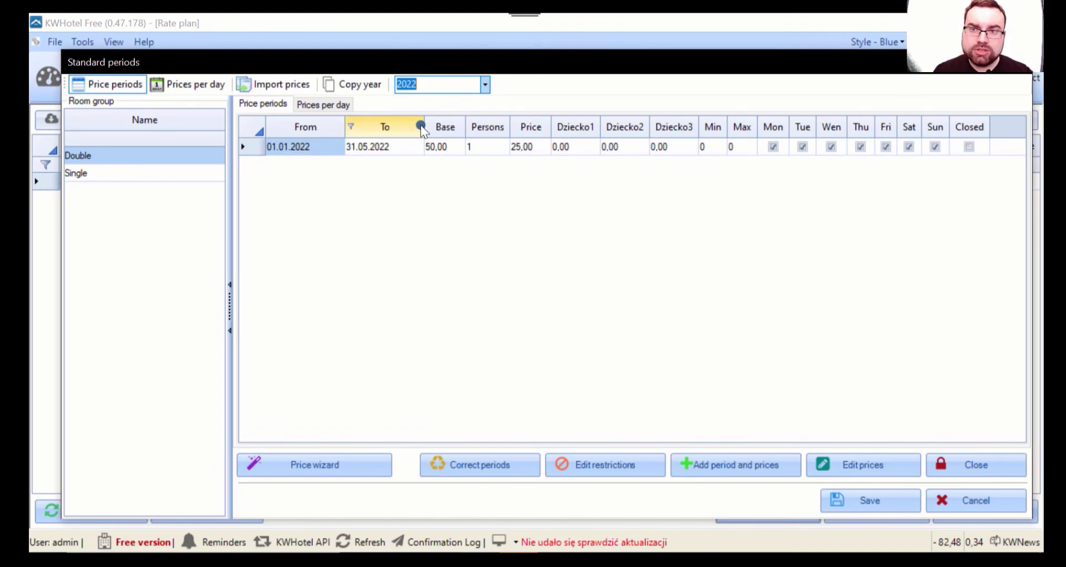
{"action": "left_click", "coordinate": [485, 85]}
{"action": "left_click", "coordinate": [423, 102]}
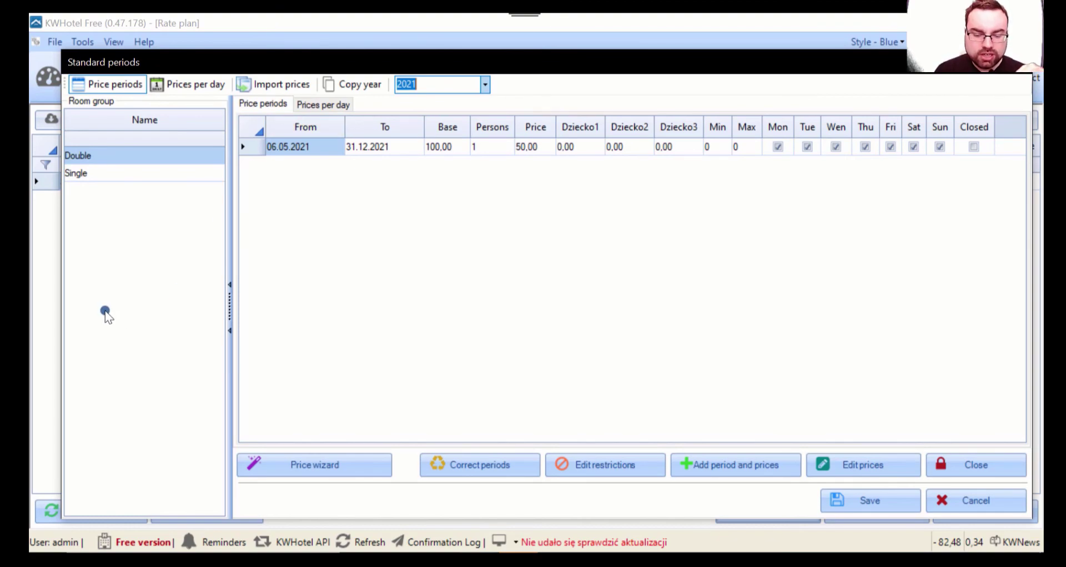
{"action": "left_click", "coordinate": [750, 465]}
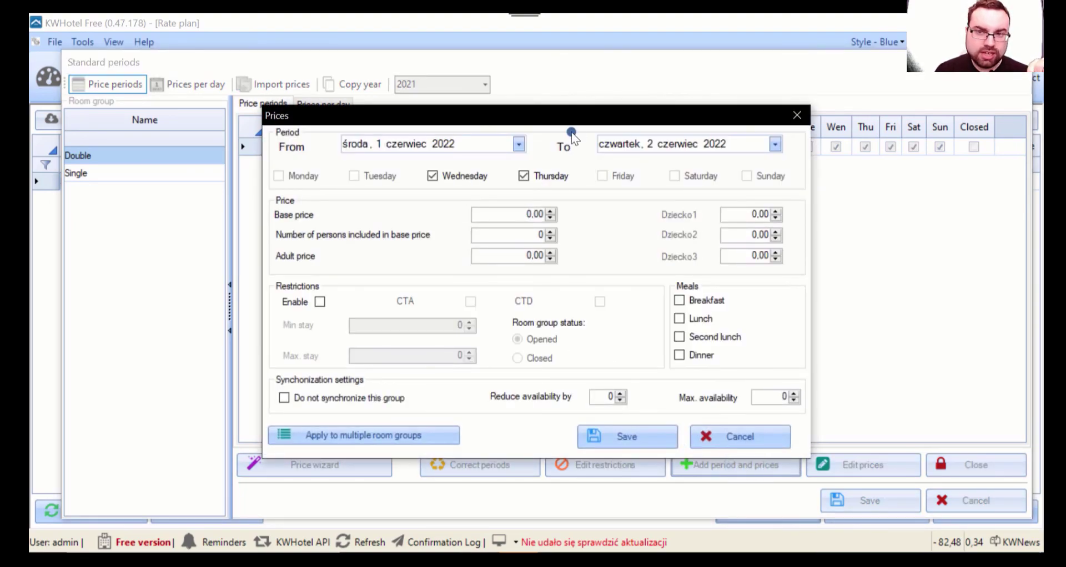
{"action": "left_click", "coordinate": [762, 438]}
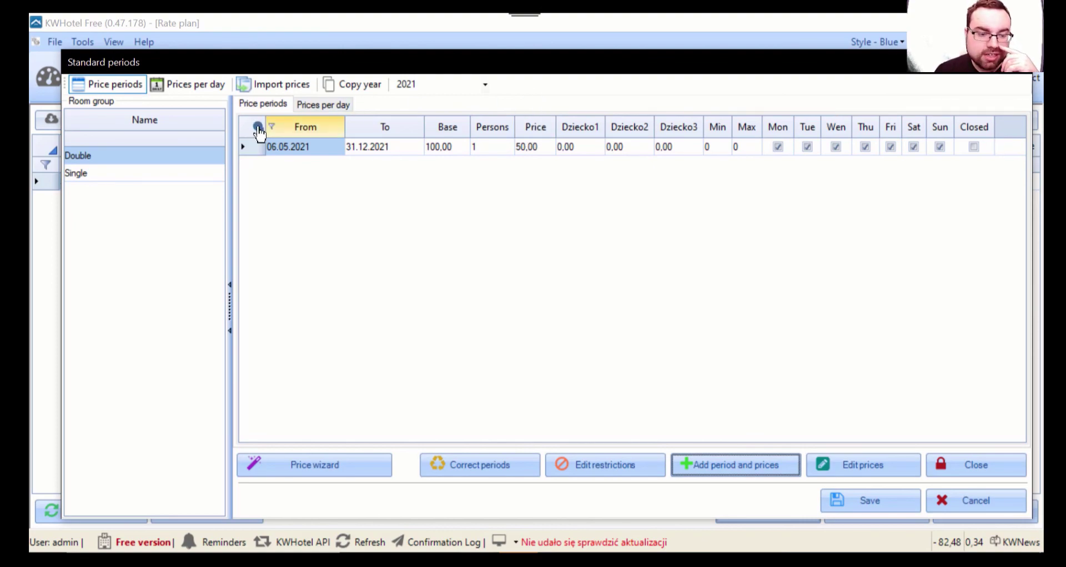
In the Double group's daily prices, set the base price for 7 May 2021 to 120 and save the price settings.
{"action": "left_click", "coordinate": [199, 88]}
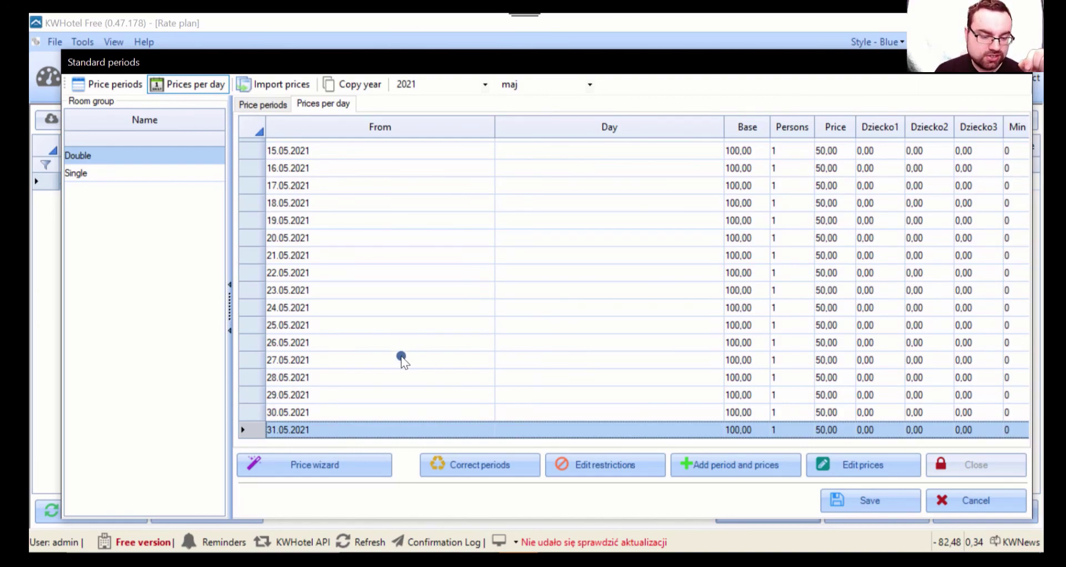
{"action": "scroll", "coordinate": [404, 281], "scroll_direction": "up", "scroll_amount": 2}
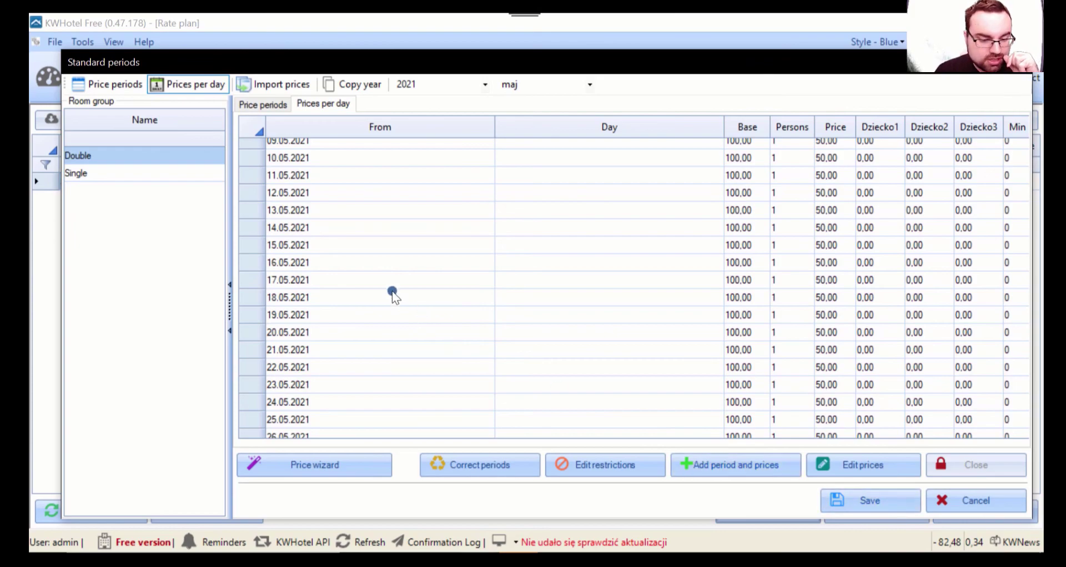
{"action": "scroll", "coordinate": [371, 266], "scroll_direction": "up", "scroll_amount": 2}
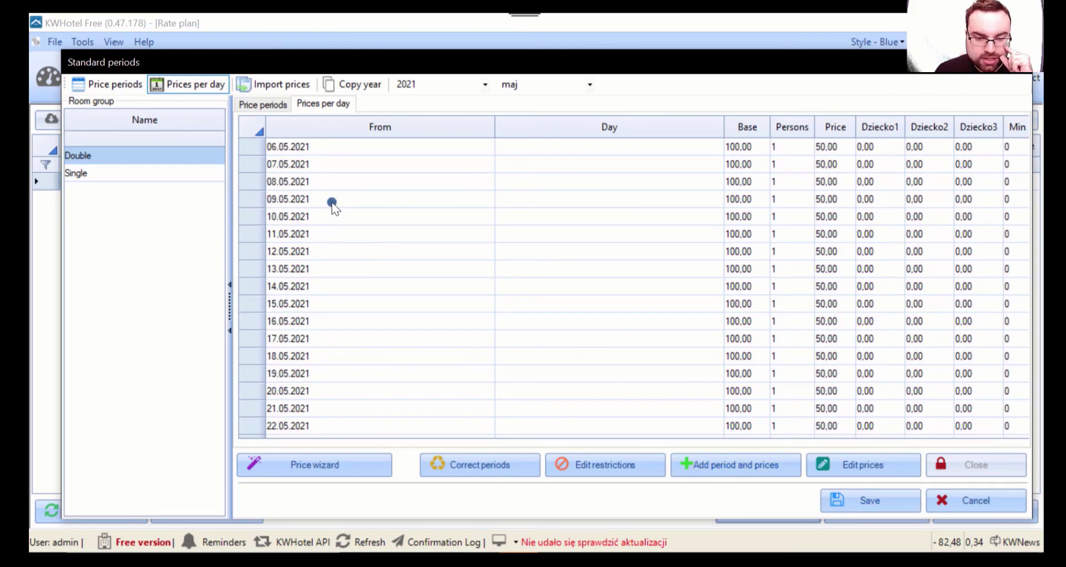
{"action": "left_click", "coordinate": [322, 167]}
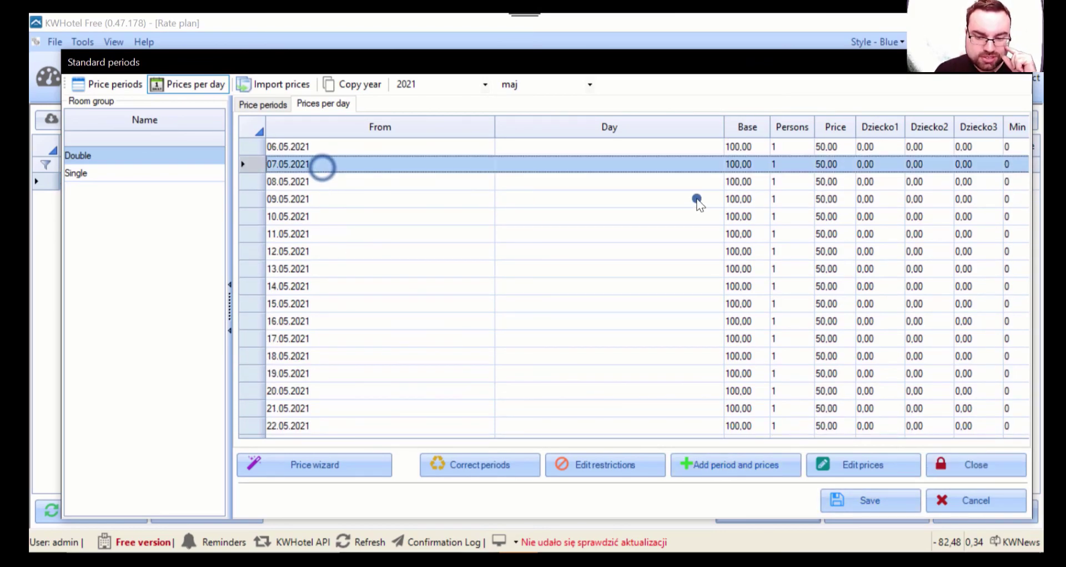
{"action": "left_click", "coordinate": [705, 165]}
{"action": "double_click", "coordinate": [705, 165]}
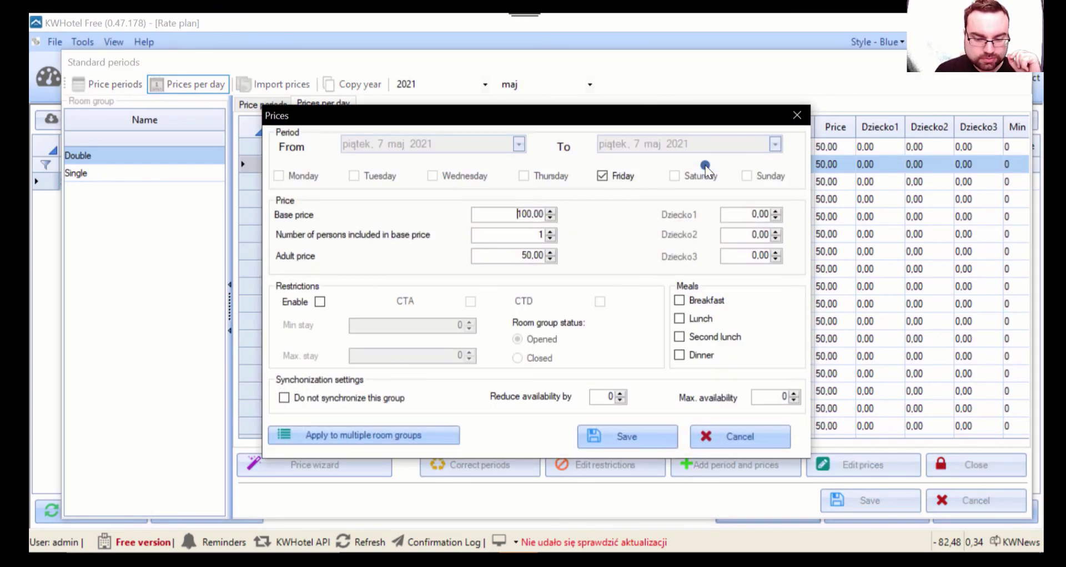
{"action": "left_click", "coordinate": [538, 213]}
{"action": "left_click_drag", "start_coordinate": [543, 215], "coordinate": [520, 214]}
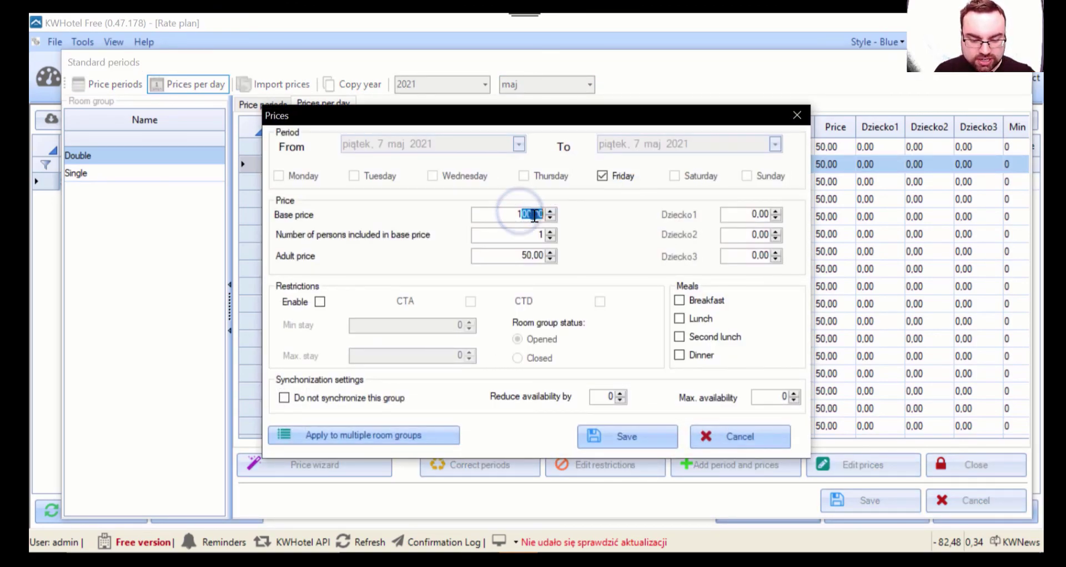
{"action": "type", "text": "20"}
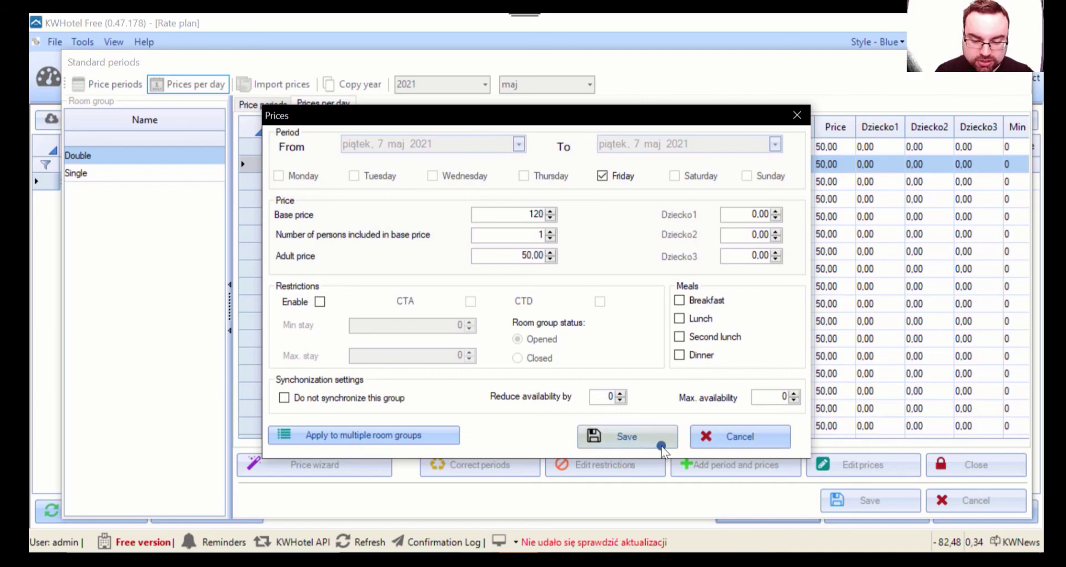
{"action": "left_click", "coordinate": [657, 442]}
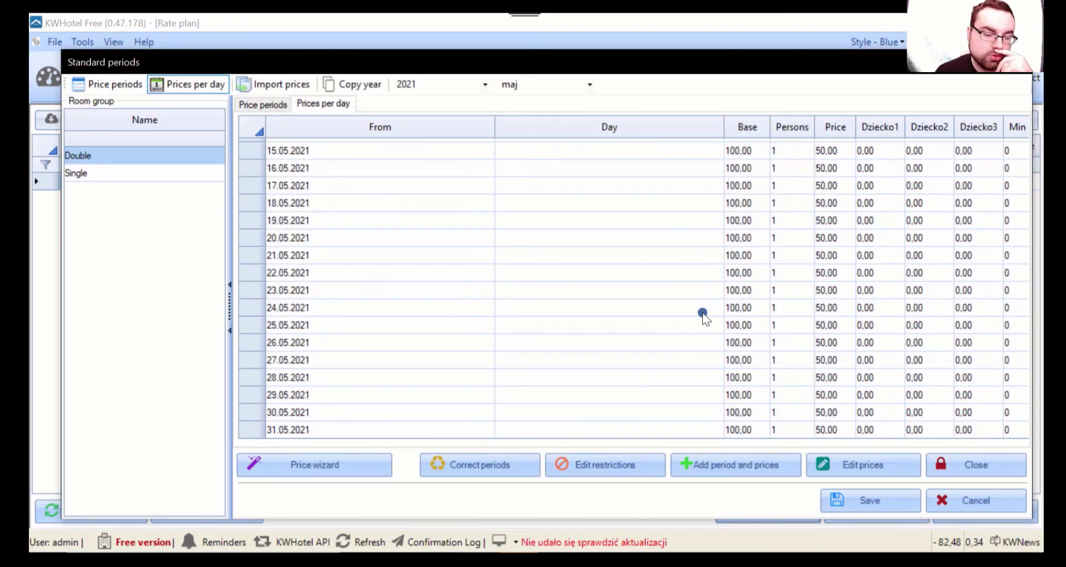
{"action": "scroll", "coordinate": [650, 333], "scroll_direction": "up", "scroll_amount": 3}
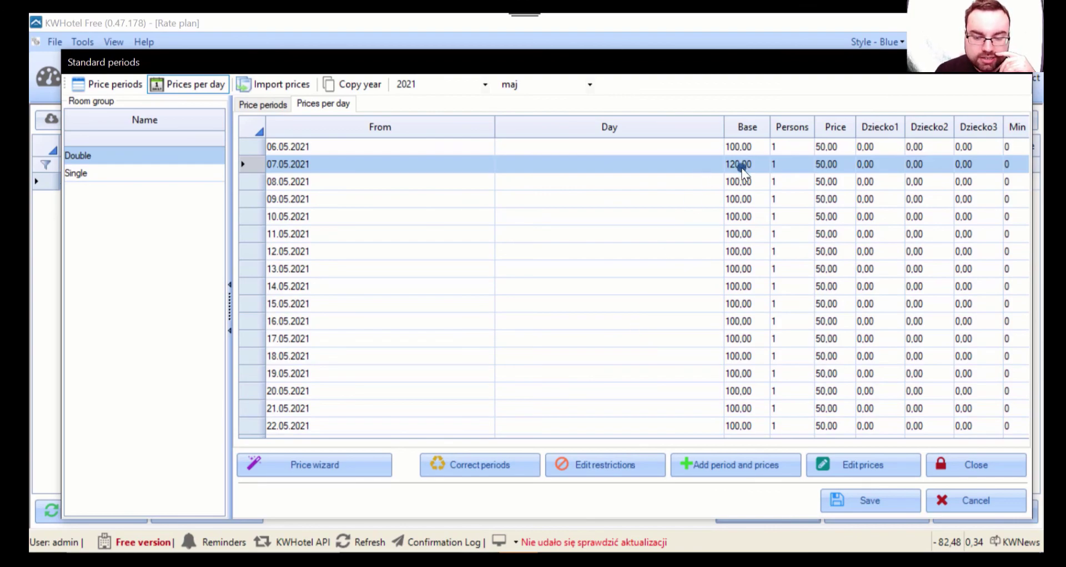
{"action": "left_click", "coordinate": [887, 498]}
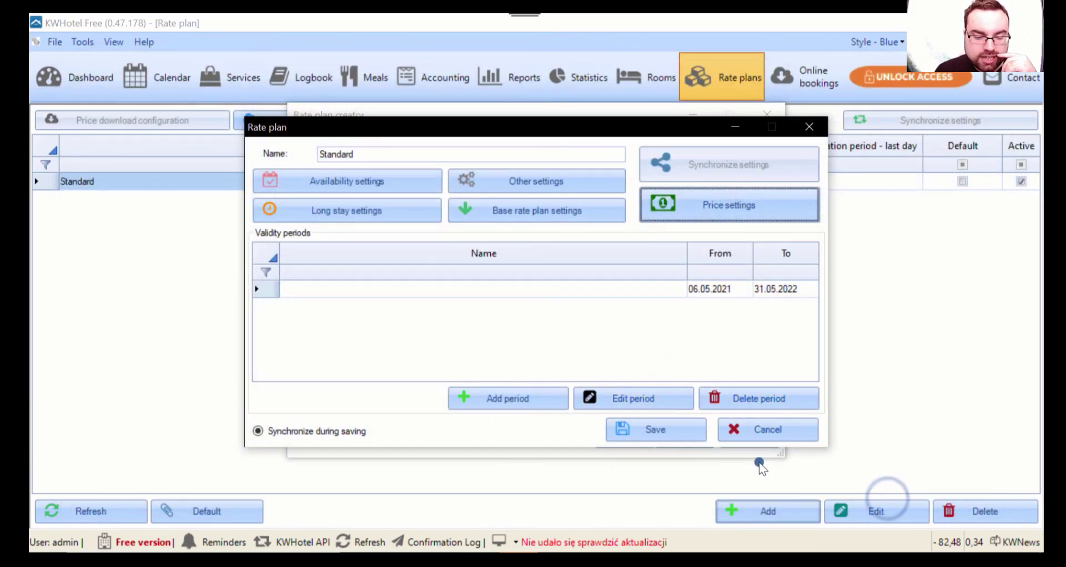
Reopen the price settings, review the 2021 price periods of the Double and Single groups, and save back to the rate plan.
{"action": "left_click", "coordinate": [742, 211]}
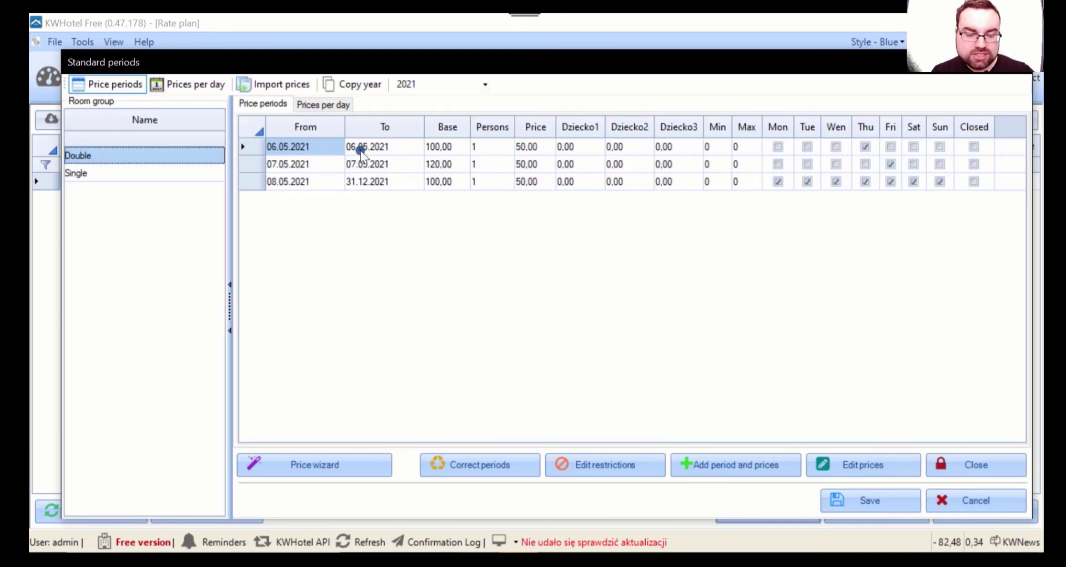
{"action": "left_click", "coordinate": [321, 166]}
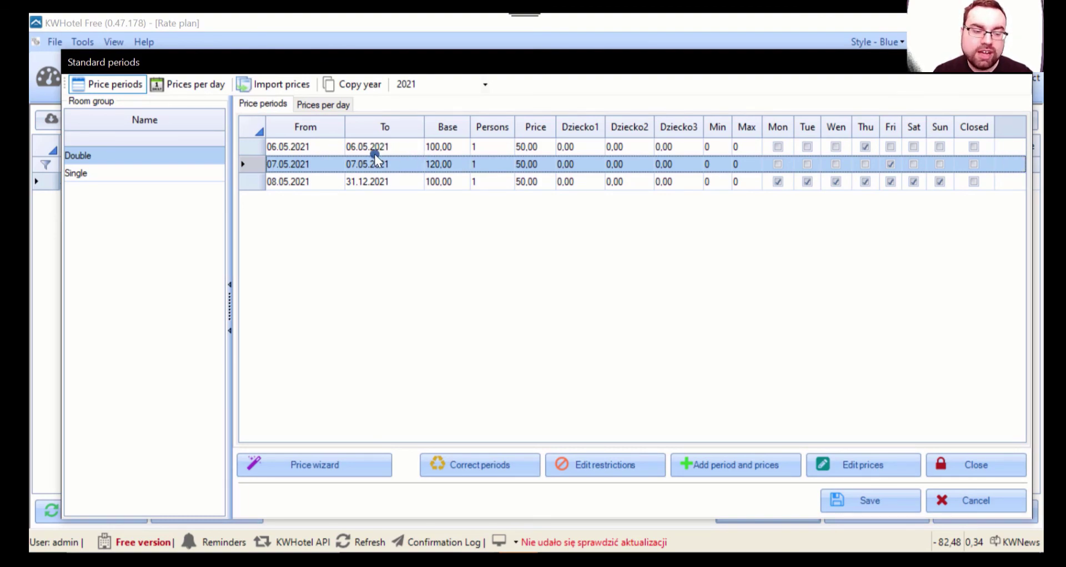
{"action": "left_click", "coordinate": [191, 169]}
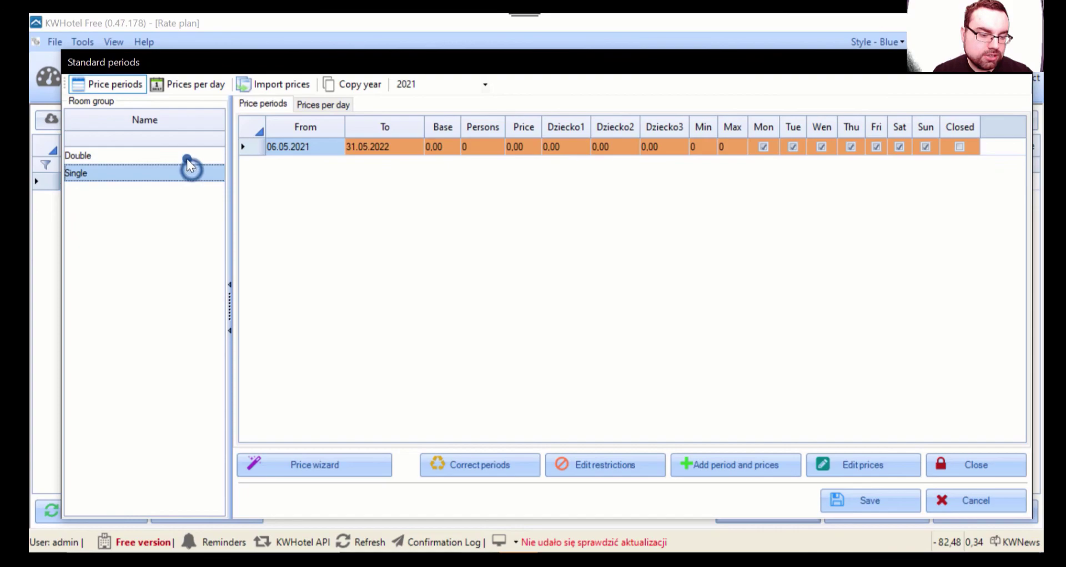
{"action": "left_click", "coordinate": [187, 159]}
{"action": "left_click", "coordinate": [849, 501]}
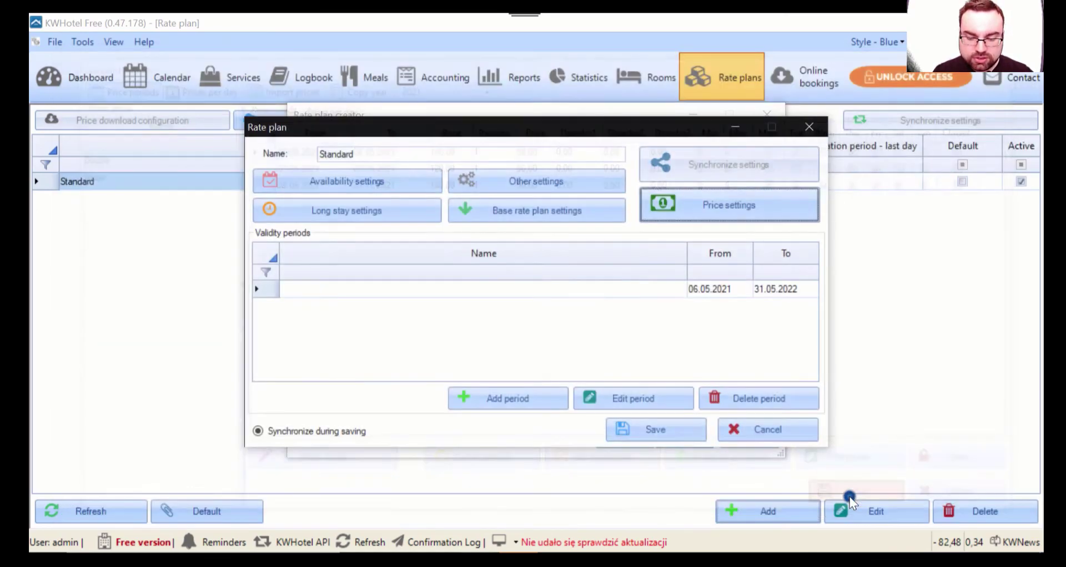